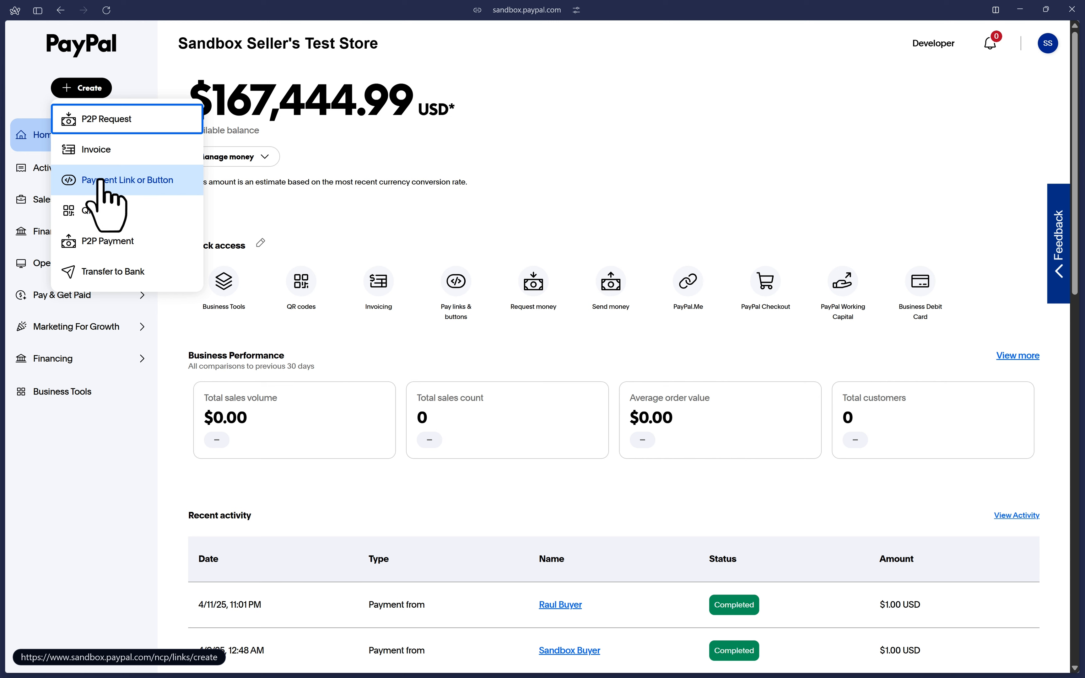
- Examine where payment links can be created: the Pay & Get Paid options, the Quick access shortcuts and the Create a Payment Link quick action
{"action": "left_click", "coordinate": [38, 296]}
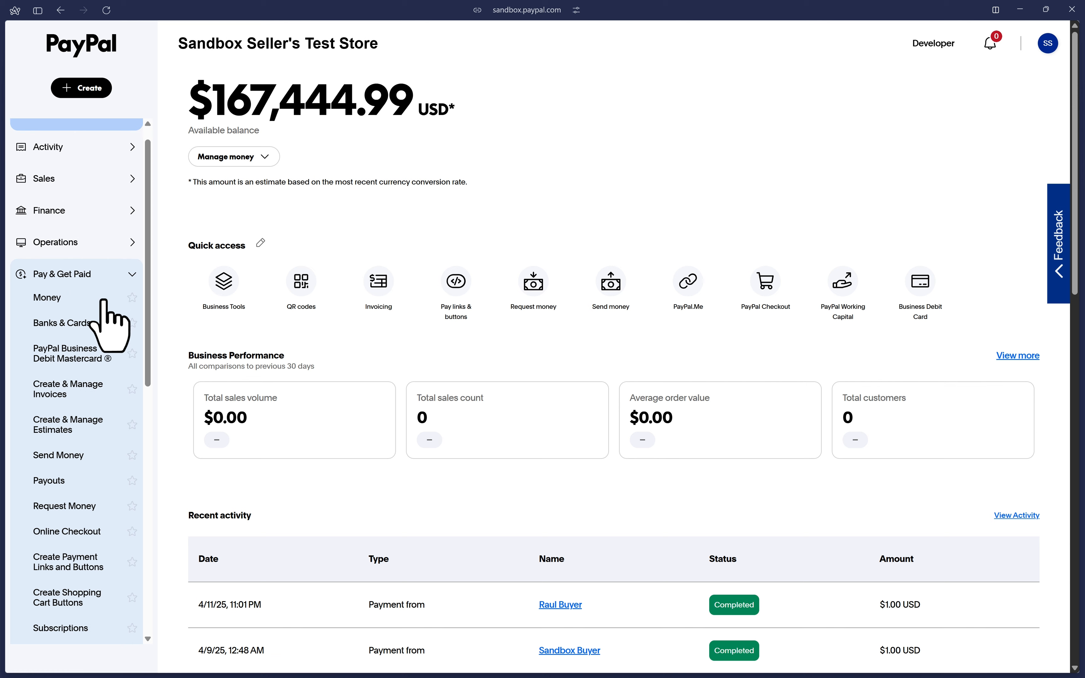
{"action": "scroll", "coordinate": [108, 314], "scroll_direction": "down", "scroll_amount": 3}
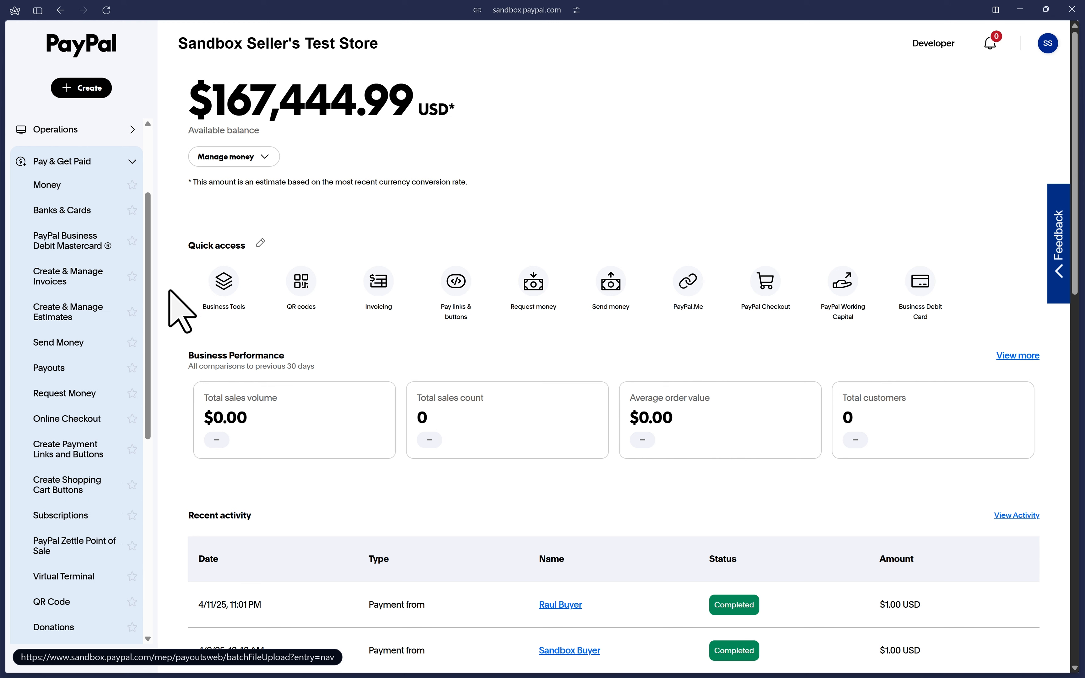
{"action": "left_click_drag", "start_coordinate": [184, 244], "coordinate": [237, 252]}
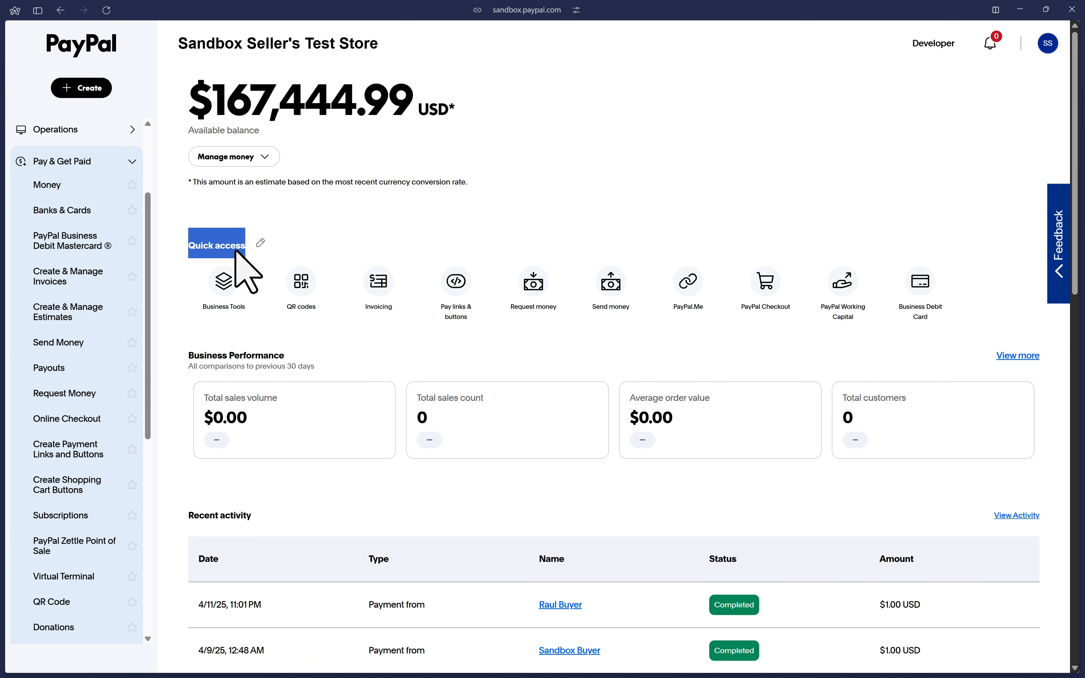
{"action": "left_click", "coordinate": [431, 238]}
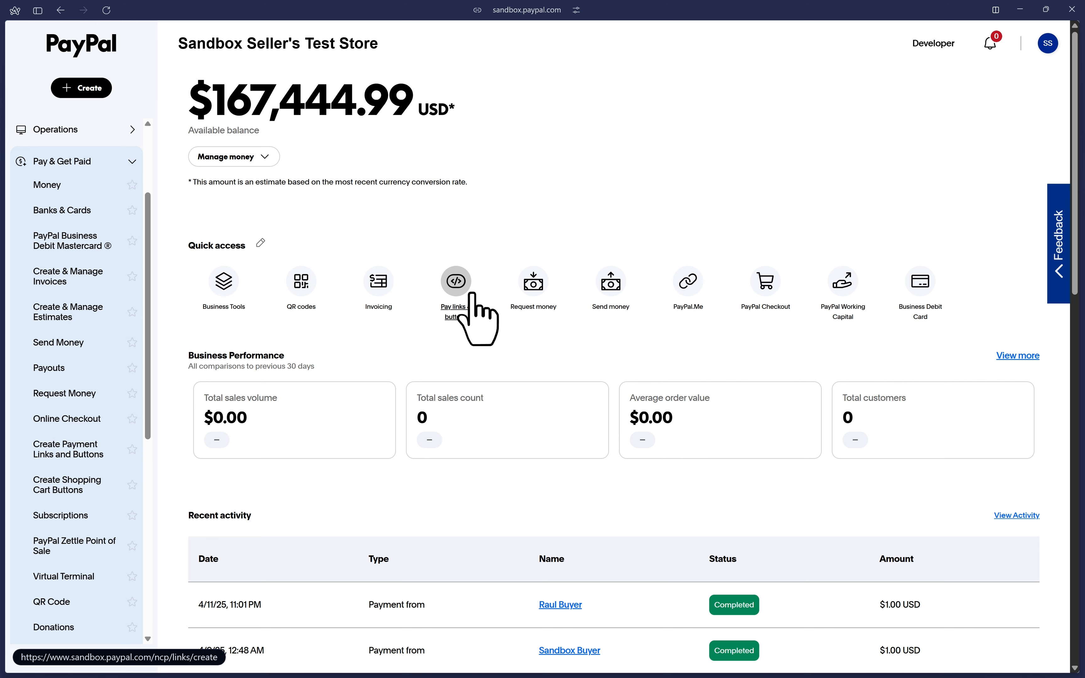
{"action": "scroll", "coordinate": [472, 295], "scroll_direction": "down", "scroll_amount": 10}
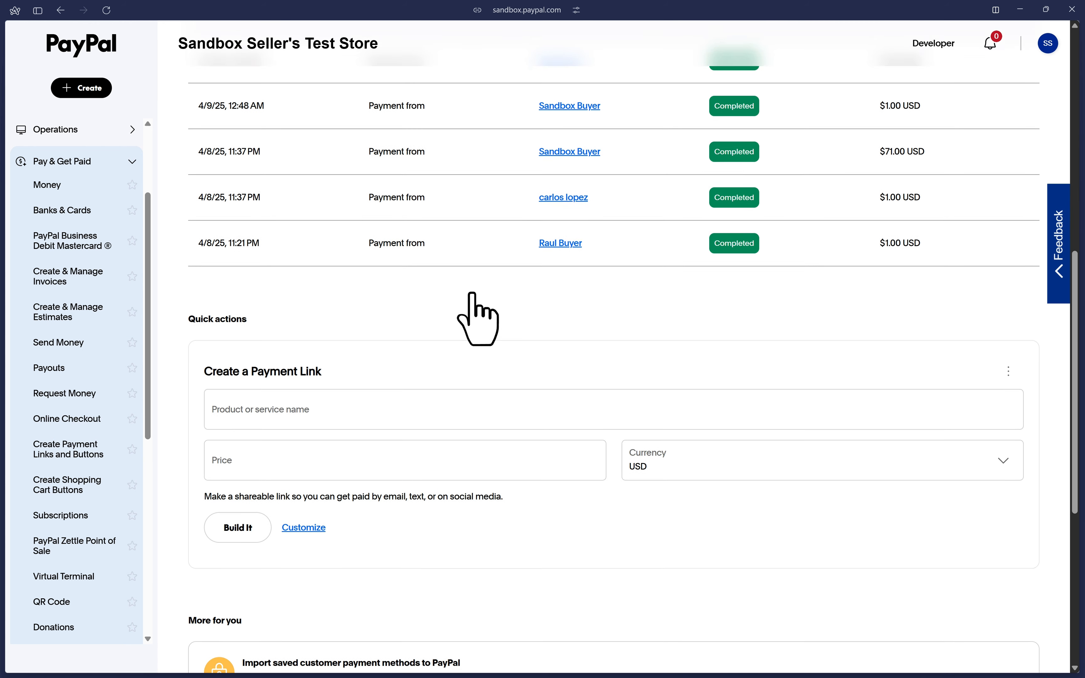
{"action": "left_click_drag", "start_coordinate": [200, 311], "coordinate": [246, 303]}
{"action": "left_click", "coordinate": [246, 303]}
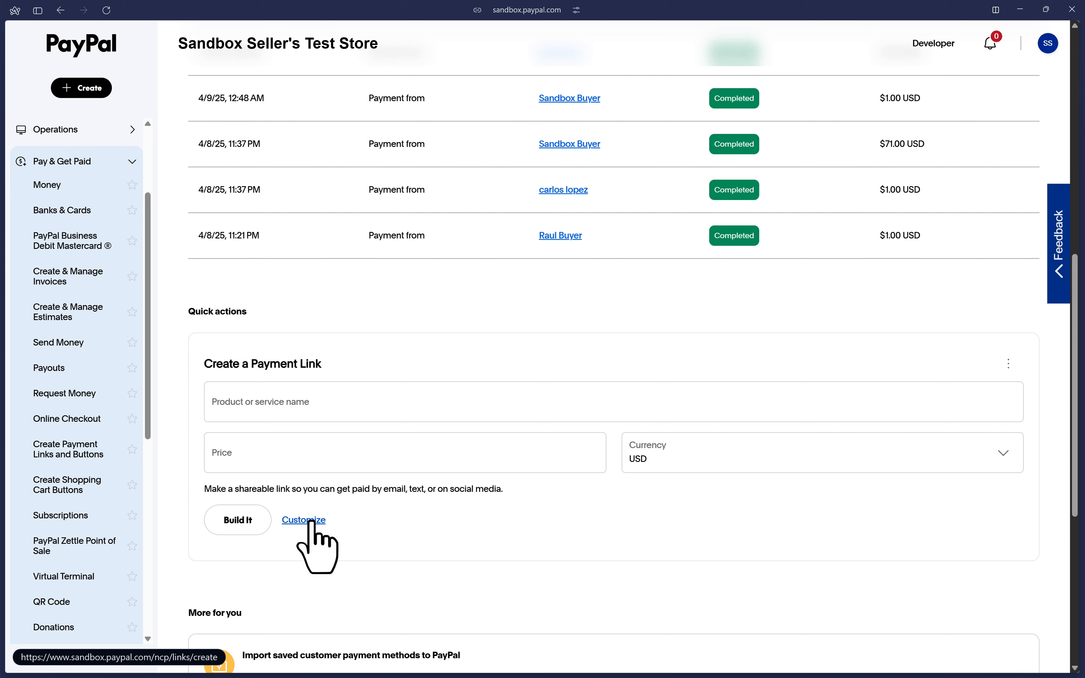
- Start a new payment link or button and open the settings for pay links and buttons
{"action": "left_click", "coordinate": [83, 89]}
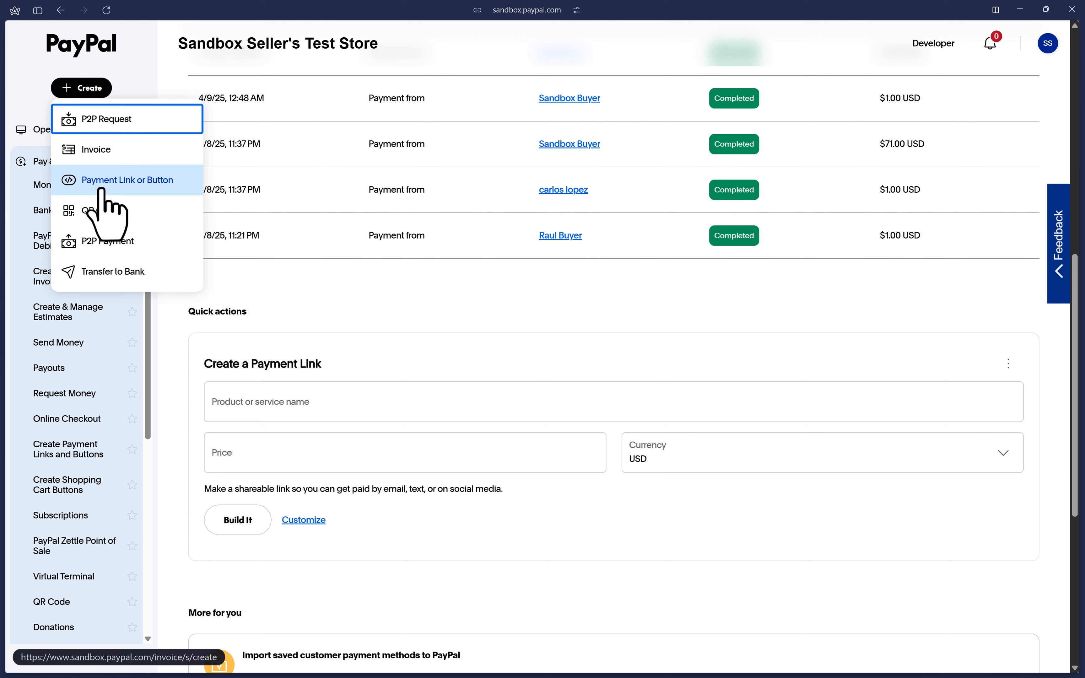
{"action": "left_click", "coordinate": [101, 188]}
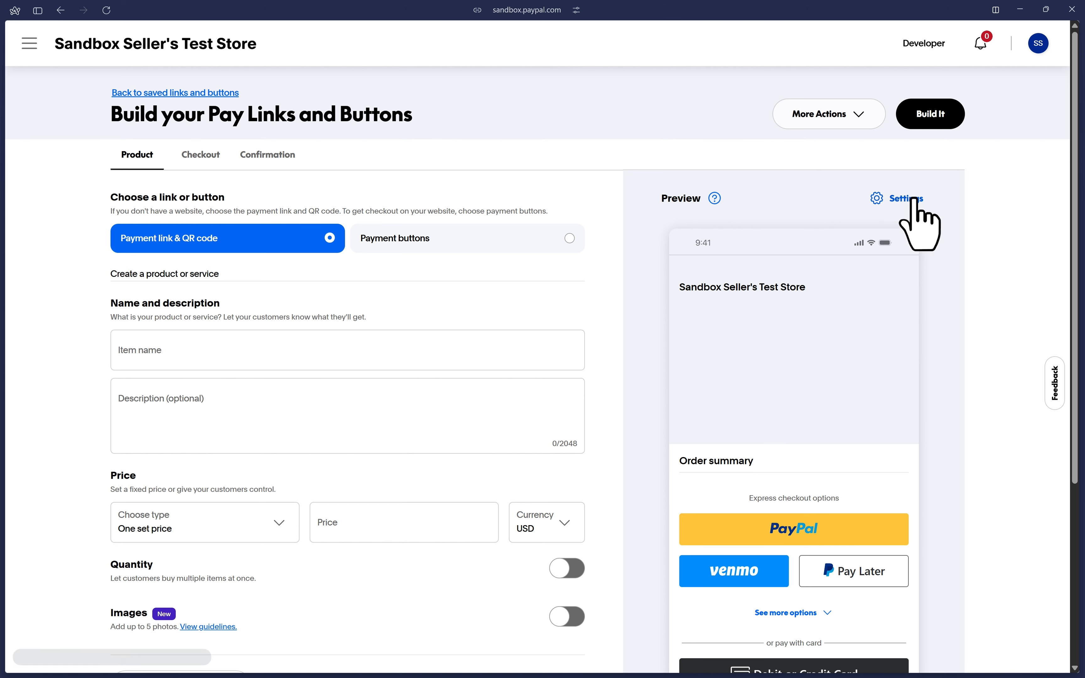
{"action": "scroll", "coordinate": [908, 215], "scroll_direction": "down", "scroll_amount": 5}
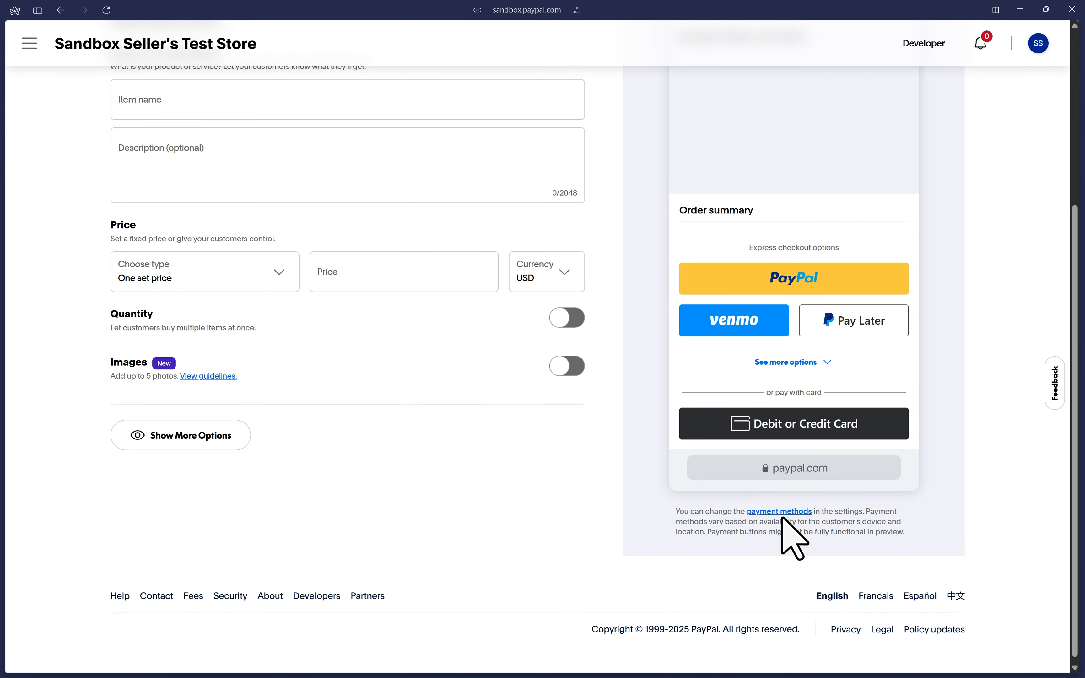
{"action": "scroll", "coordinate": [783, 520], "scroll_direction": "up", "scroll_amount": 5}
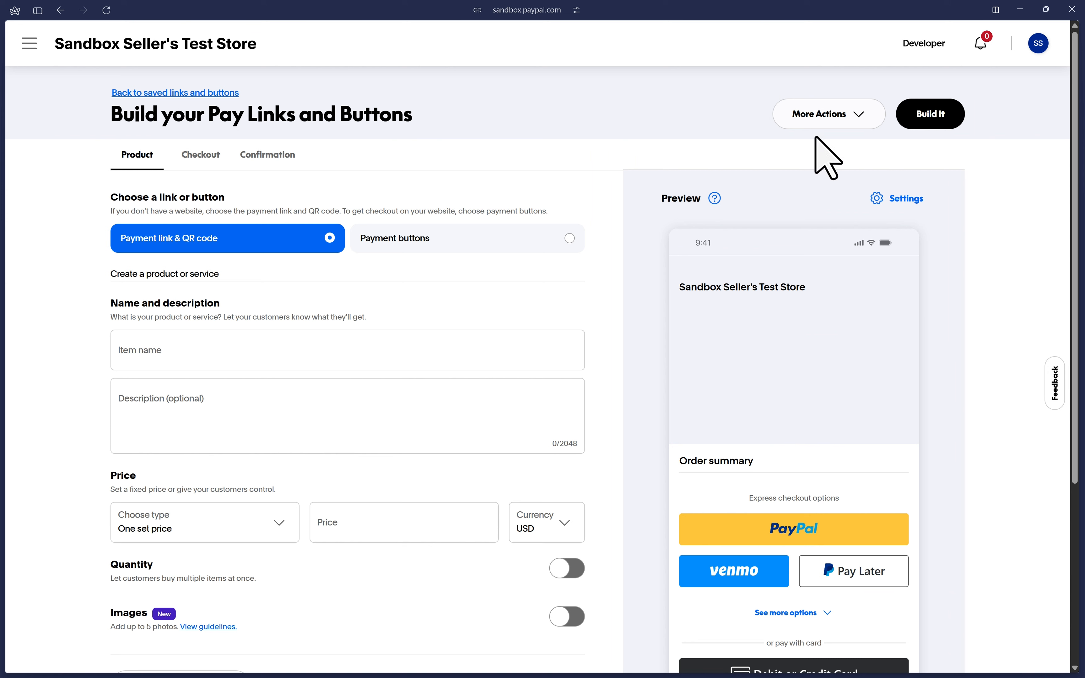
{"action": "left_click", "coordinate": [832, 117]}
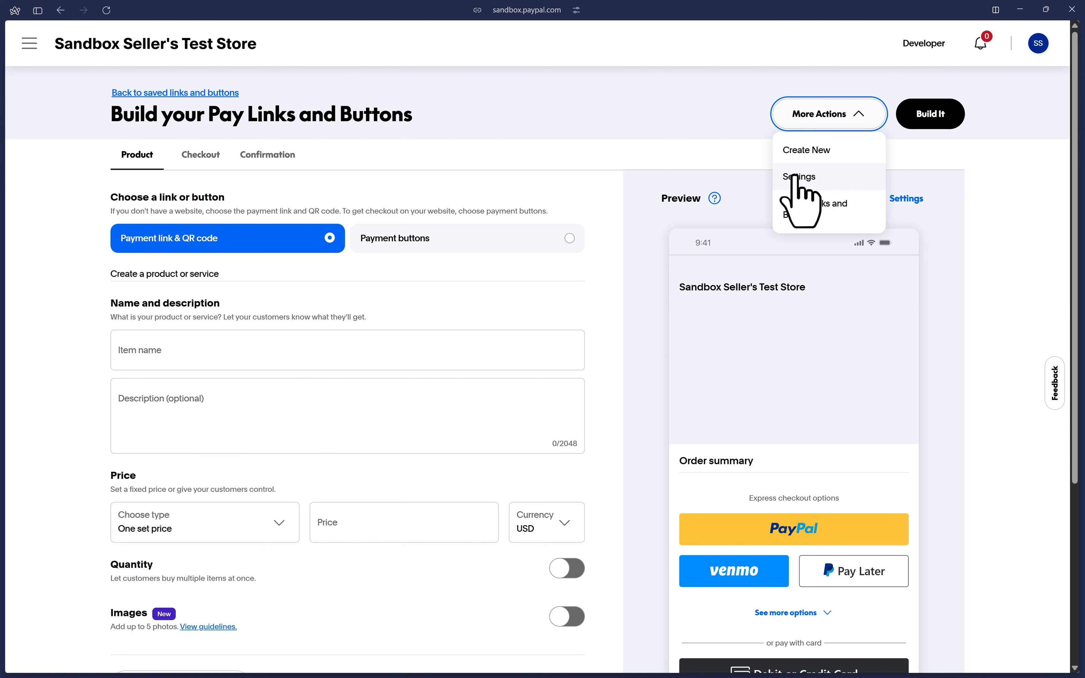
{"action": "left_click", "coordinate": [799, 177]}
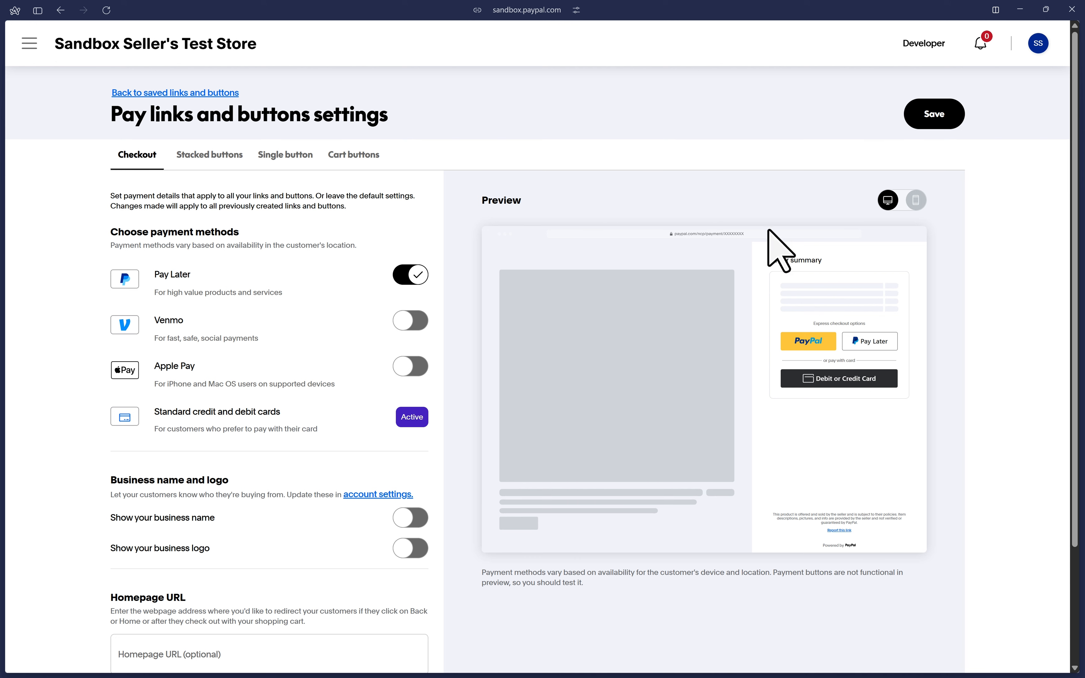
- Examine the checkout preview in the mobile layout and return it to the desktop layout
{"action": "left_click", "coordinate": [916, 200]}
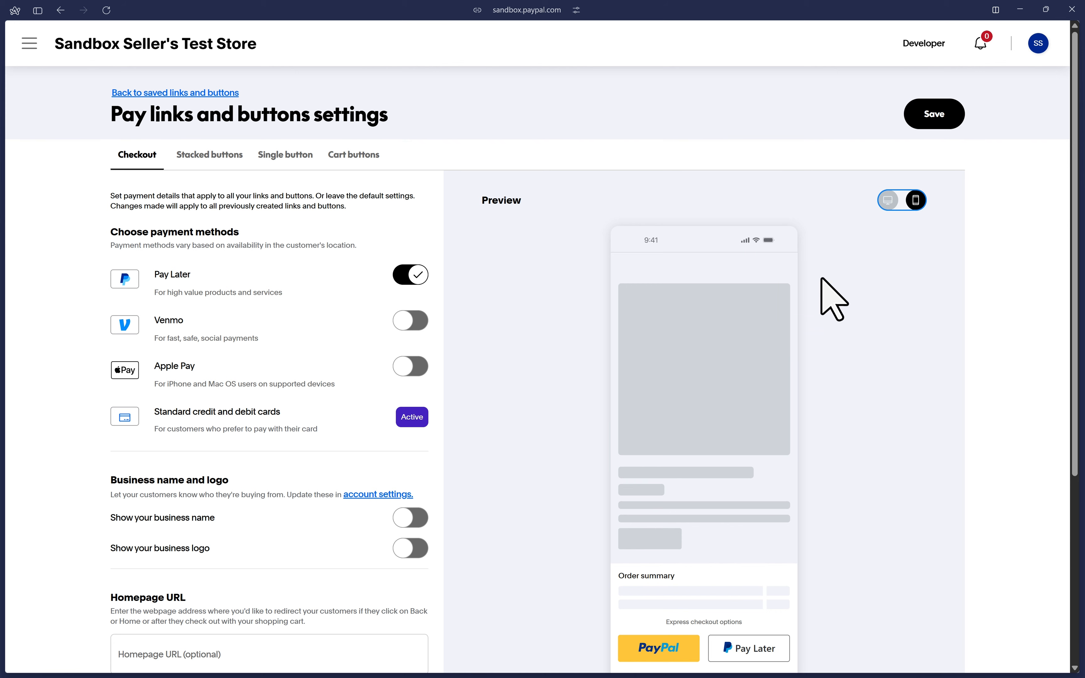
{"action": "scroll", "coordinate": [820, 278], "scroll_direction": "down", "scroll_amount": 3}
{"action": "scroll", "coordinate": [820, 278], "scroll_direction": "up", "scroll_amount": 3}
{"action": "left_click", "coordinate": [888, 199]}
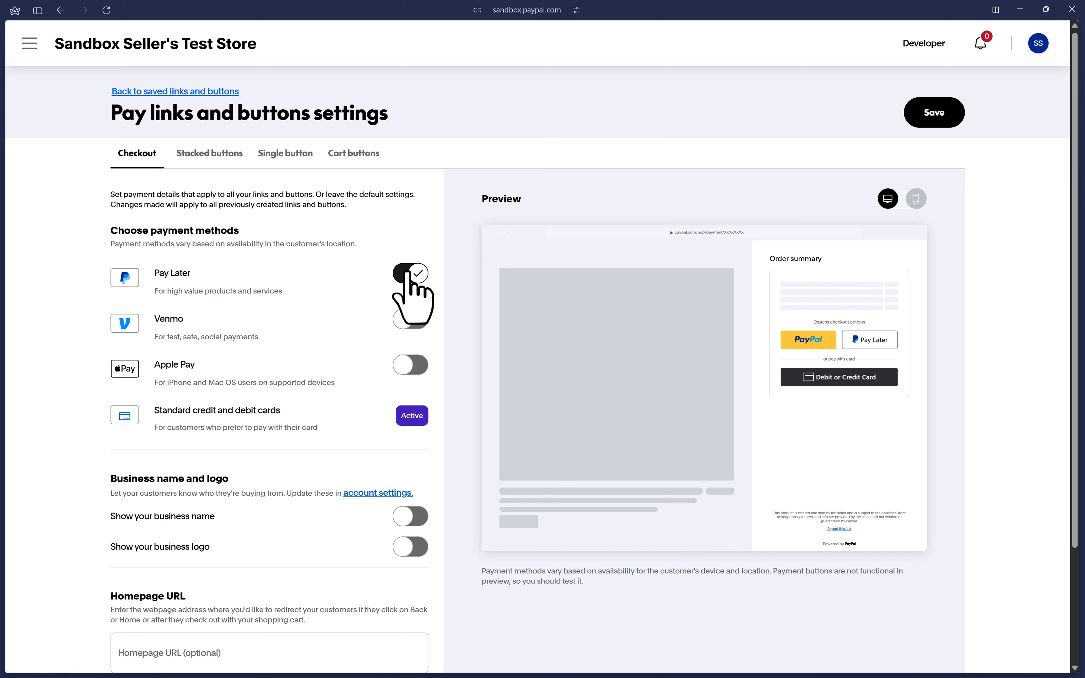
- Enable Venmo and Apple Pay as checkout payment methods
{"action": "left_click", "coordinate": [408, 320]}
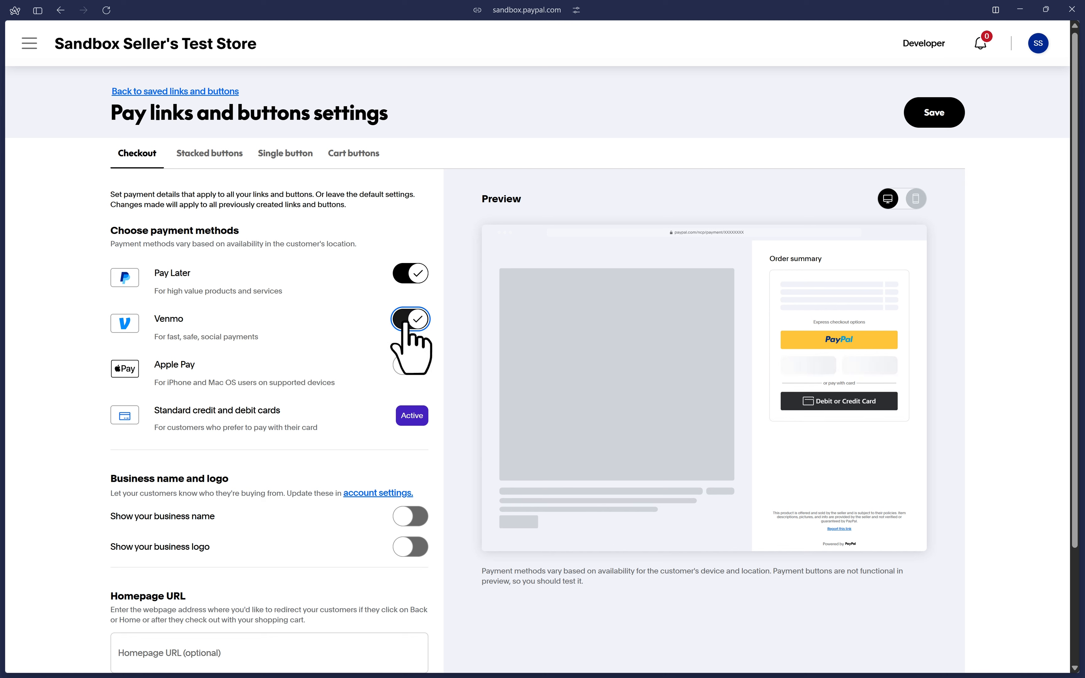
{"action": "left_click", "coordinate": [404, 365]}
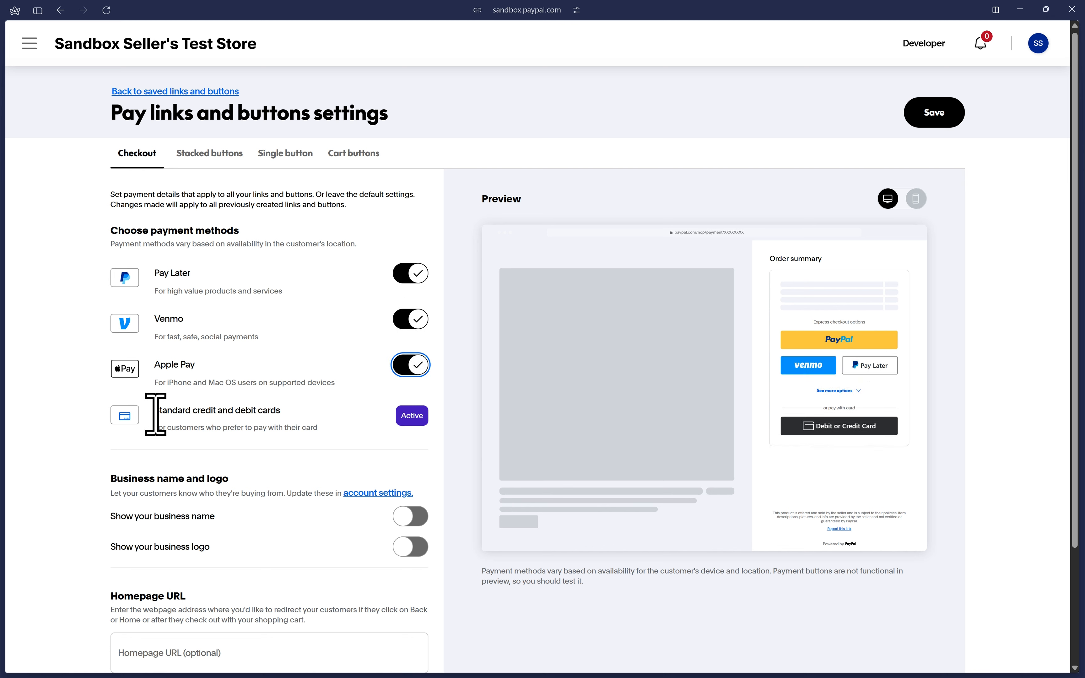
{"action": "left_click", "coordinate": [434, 436]}
- Show the business name and logo at checkout and set the homepage URL to mywebsite.com
{"action": "scroll", "coordinate": [447, 457], "scroll_direction": "down", "scroll_amount": 3}
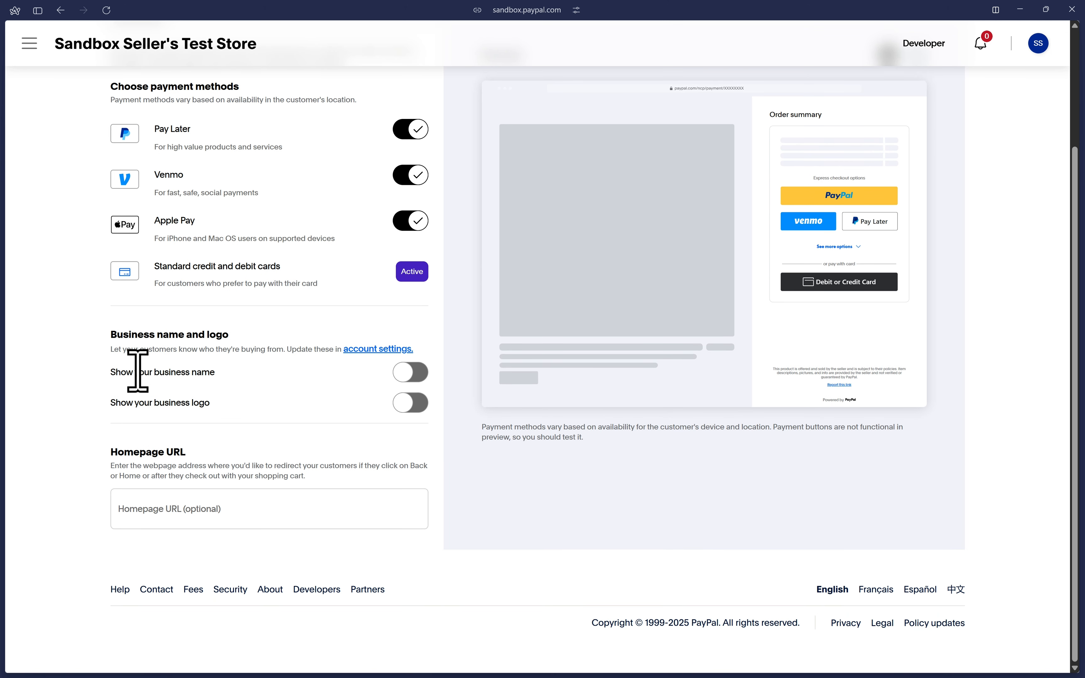
{"action": "left_click", "coordinate": [415, 373]}
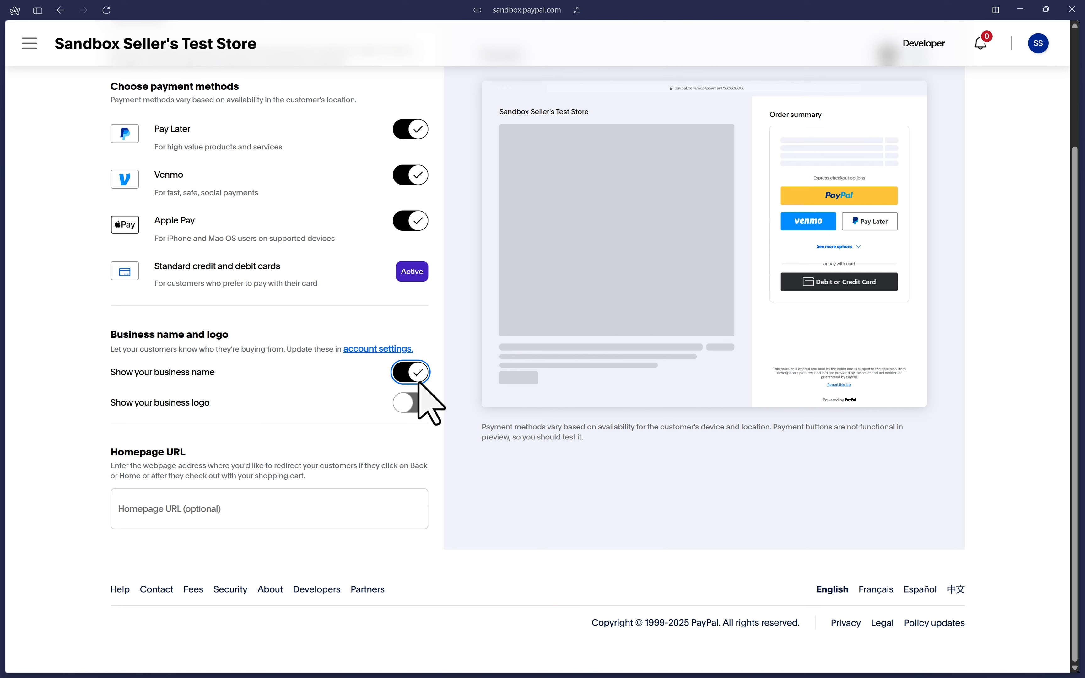
{"action": "left_click", "coordinate": [411, 403]}
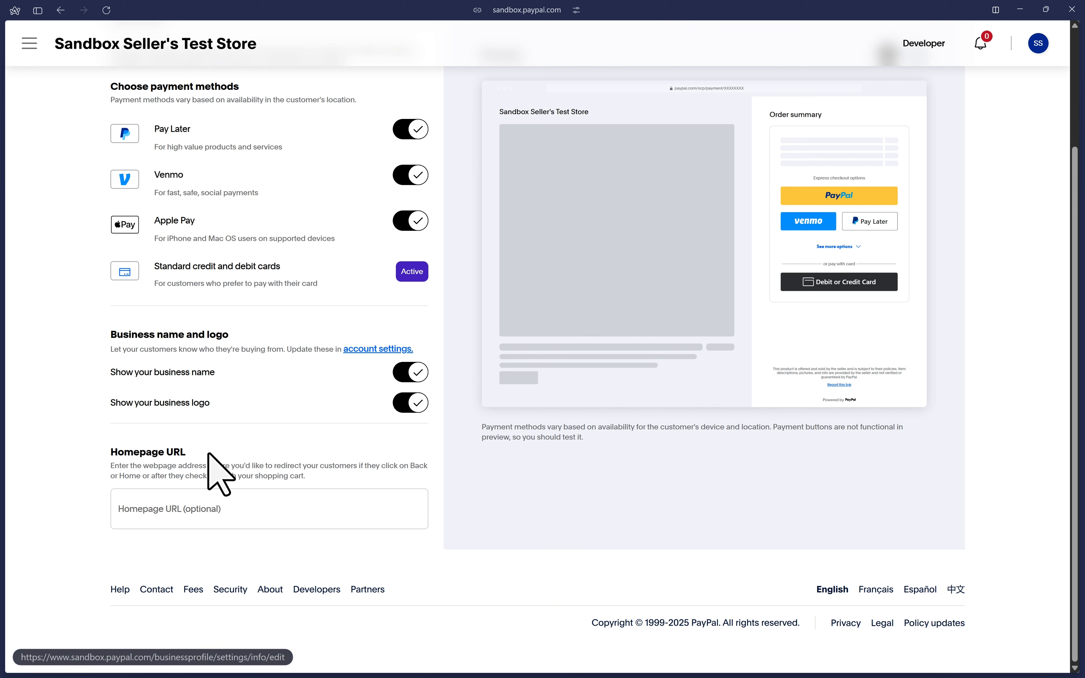
{"action": "left_click", "coordinate": [168, 513]}
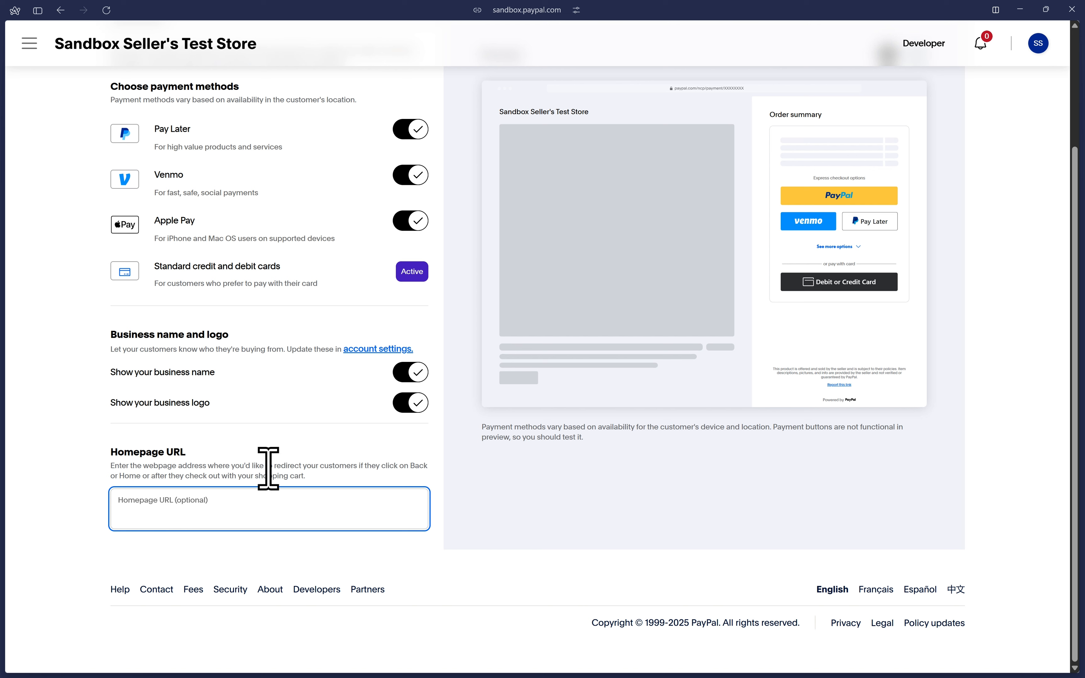
{"action": "type", "text": "mywebsite.com"}
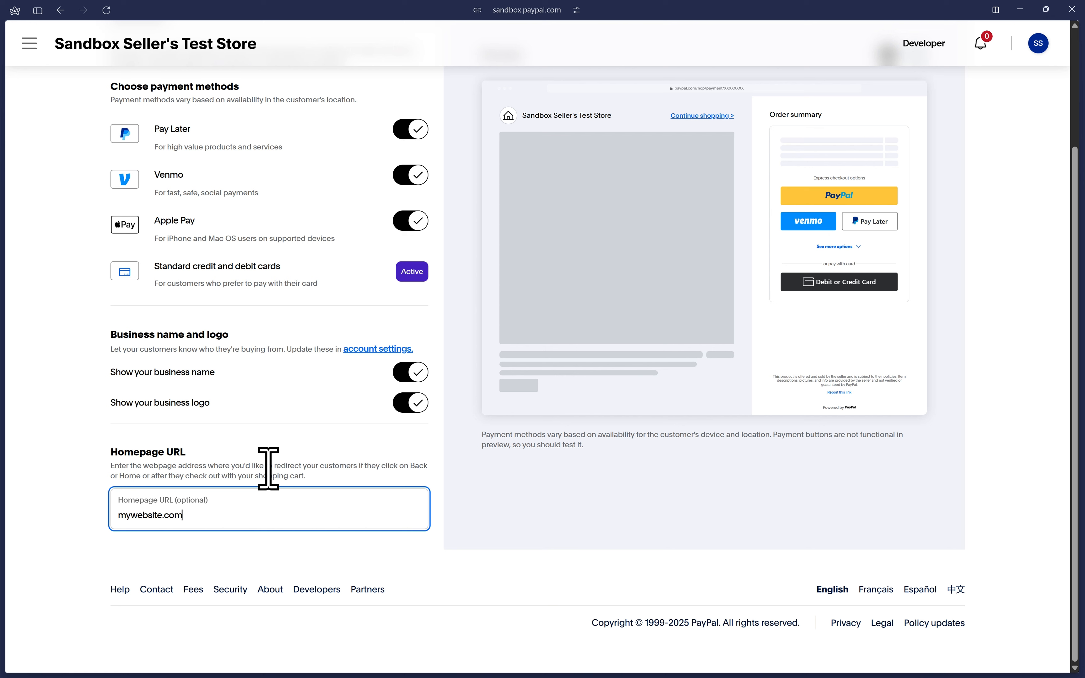
{"action": "left_click", "coordinate": [269, 469]}
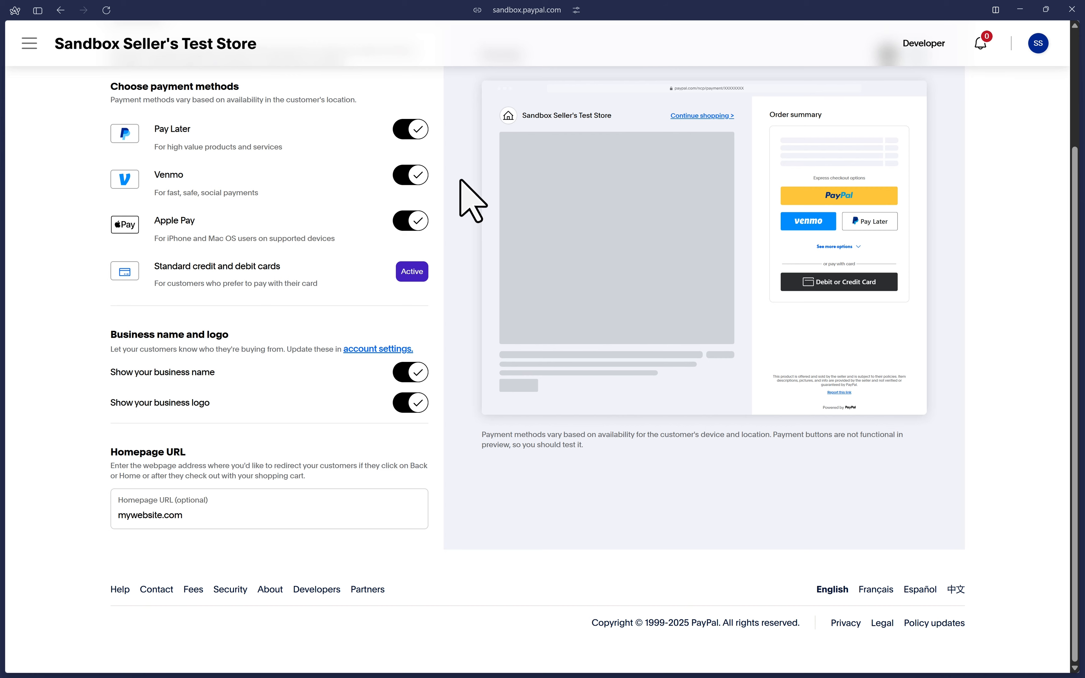
- Save the checkout settings and confirm the update for all existing links and buttons
{"action": "scroll", "coordinate": [459, 179], "scroll_direction": "up", "scroll_amount": 3}
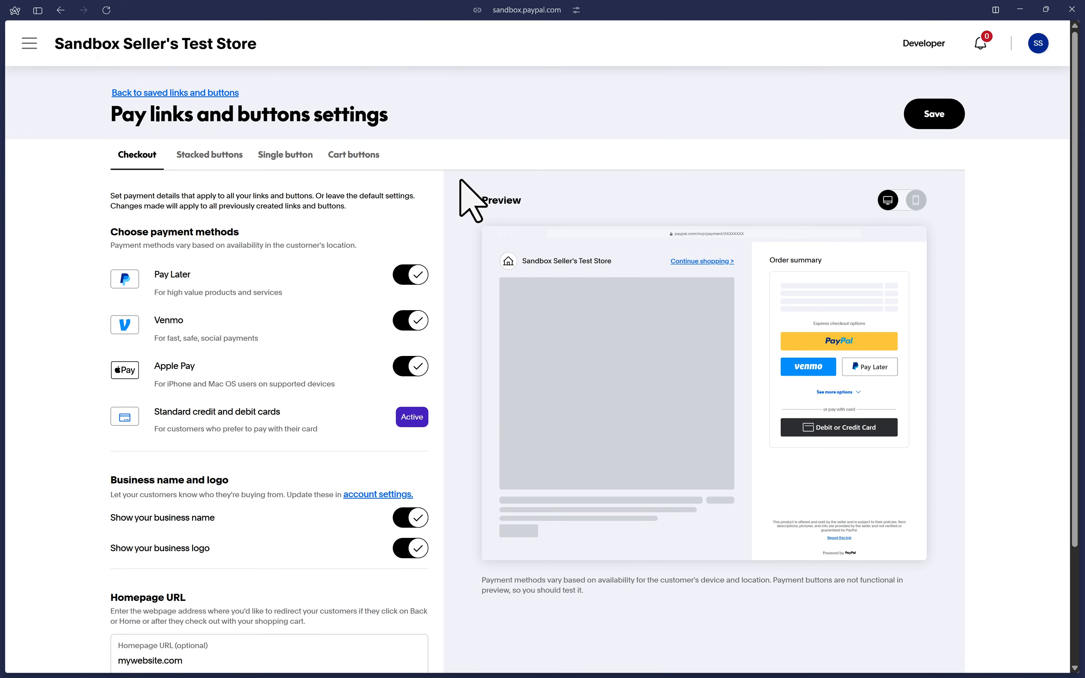
{"action": "left_click", "coordinate": [930, 114]}
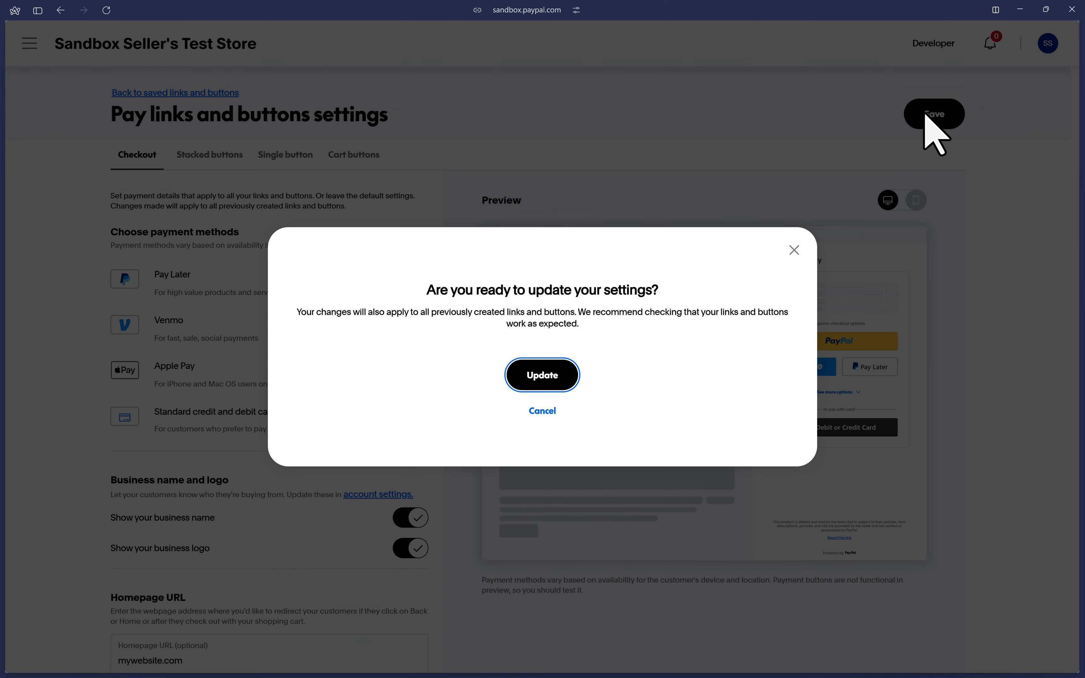
{"action": "left_click", "coordinate": [545, 373]}
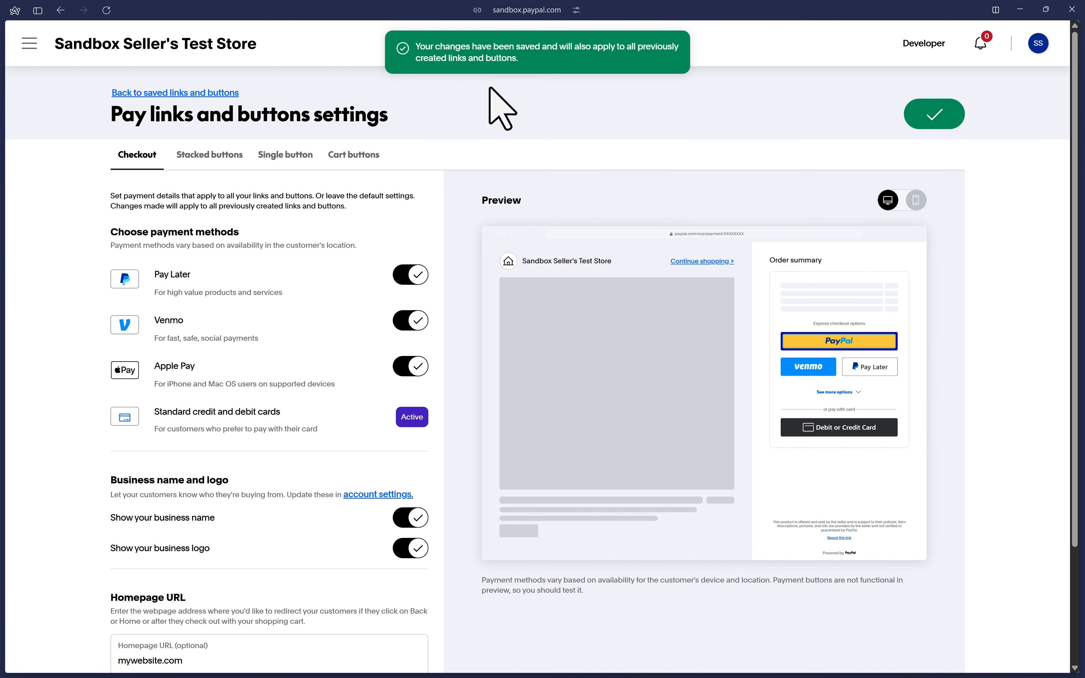
- Set the stacked buttons to the Pill shape and the Large size
{"action": "left_click", "coordinate": [216, 156]}
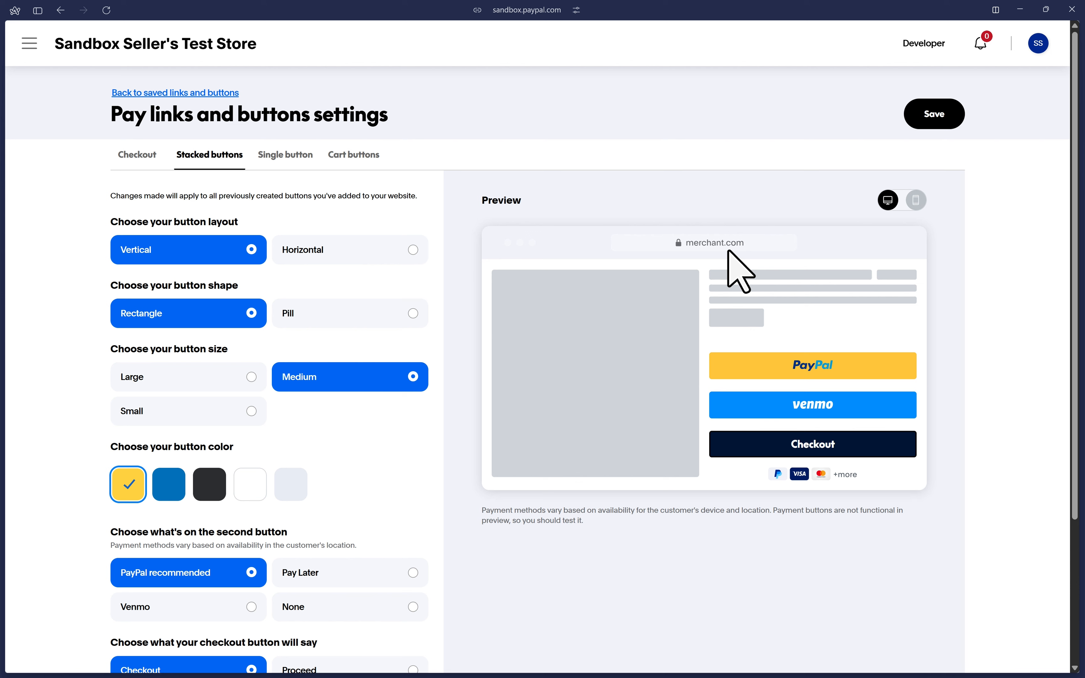
{"action": "left_click", "coordinate": [342, 314]}
{"action": "left_click", "coordinate": [205, 378]}
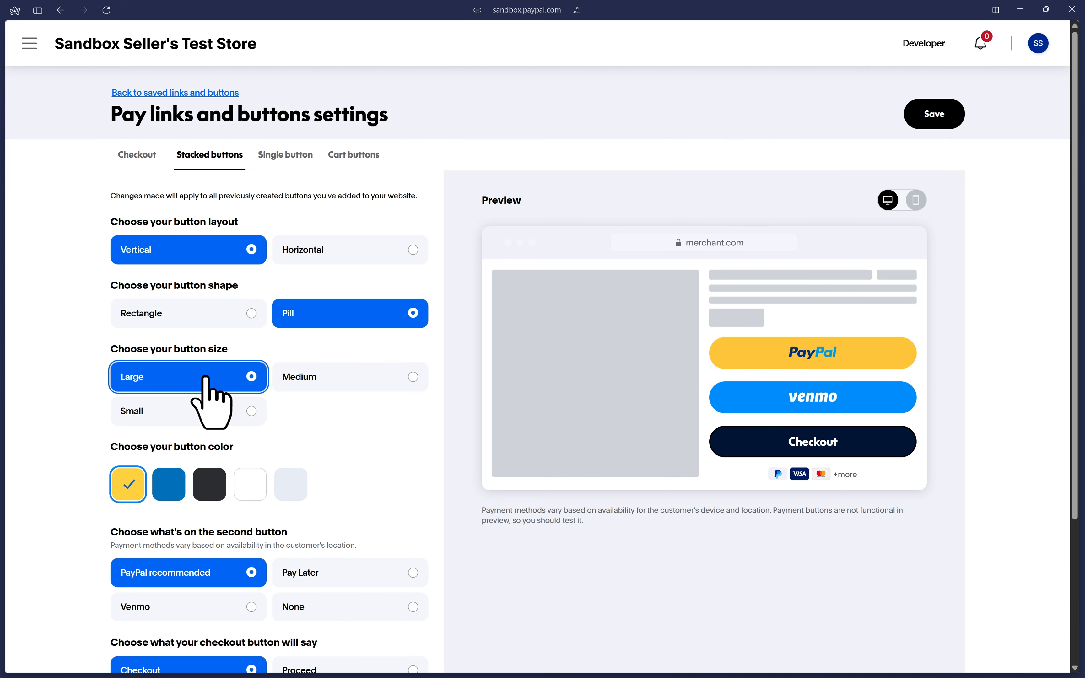
- Try the blue and black colors for the stacked buttons and return to yellow
{"action": "scroll", "coordinate": [170, 471], "scroll_direction": "down", "scroll_amount": 2}
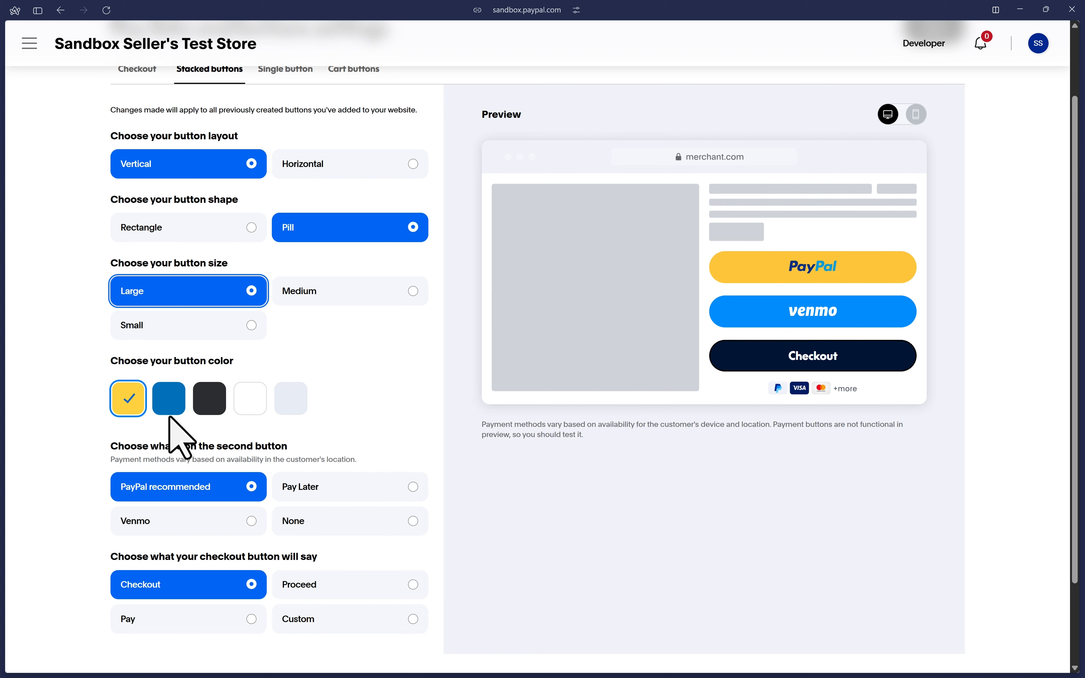
{"action": "left_click", "coordinate": [169, 397]}
{"action": "left_click", "coordinate": [210, 397]}
{"action": "left_click", "coordinate": [131, 402]}
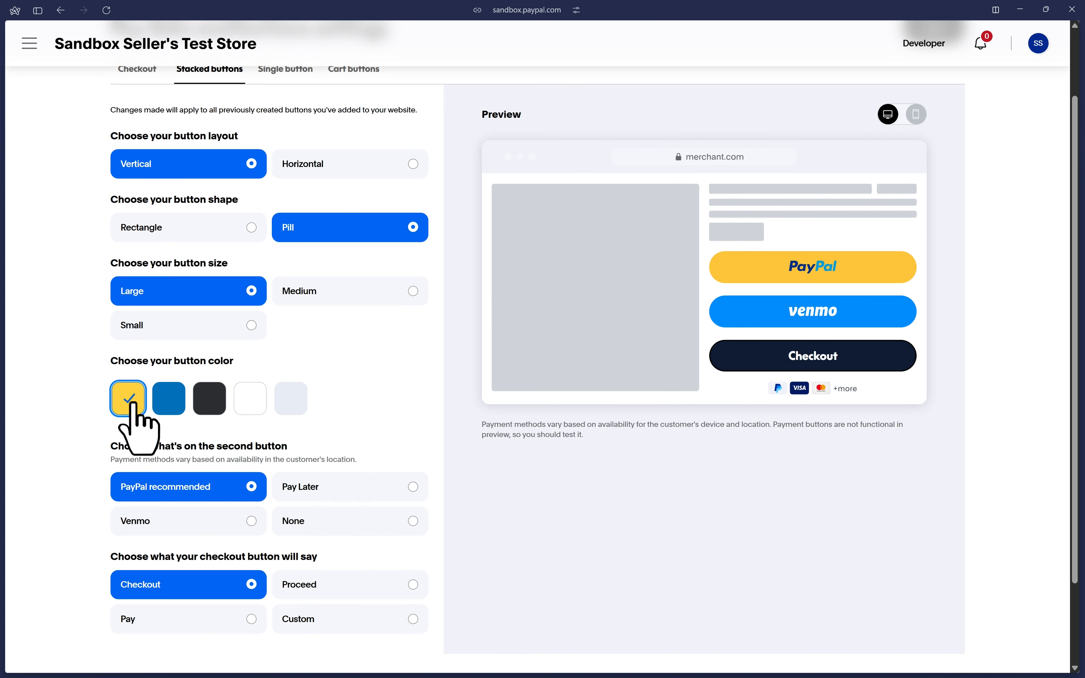
- Try Pay Later and Venmo as the second stacked button and return to PayPal recommended
{"action": "scroll", "coordinate": [133, 404], "scroll_direction": "down", "scroll_amount": 2}
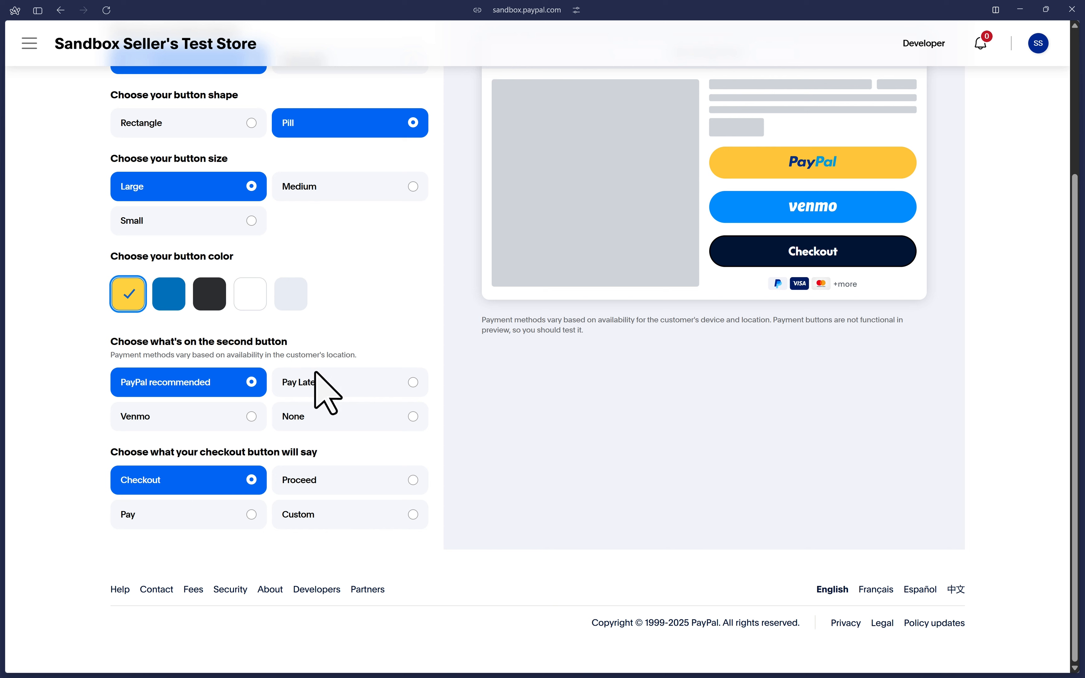
{"action": "left_click", "coordinate": [319, 381]}
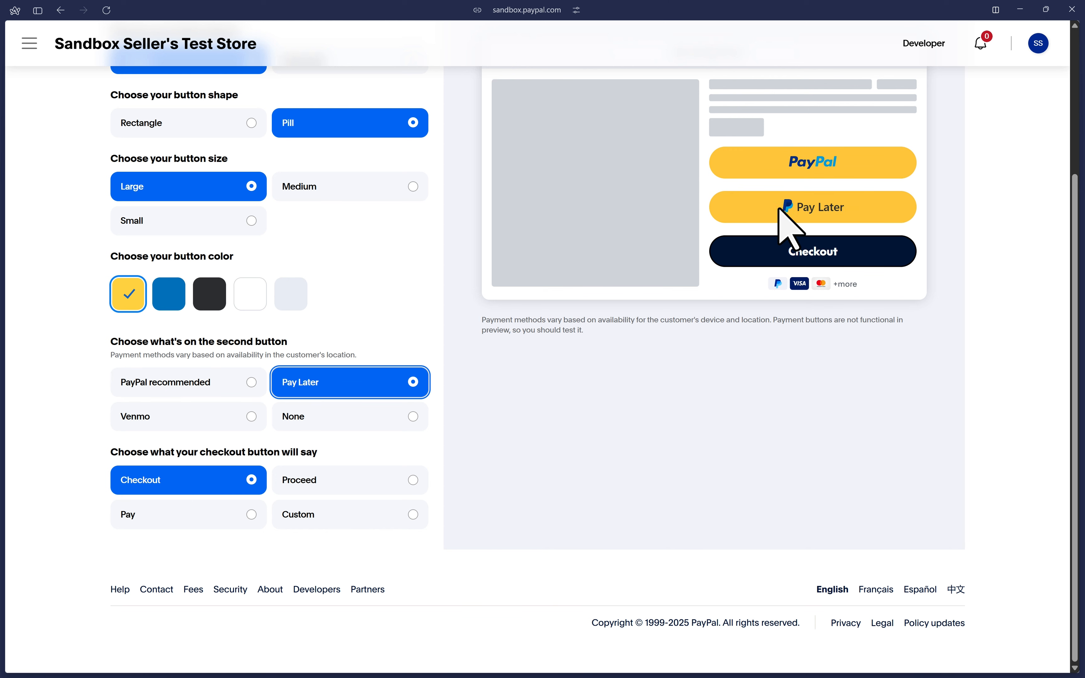
{"action": "left_click", "coordinate": [189, 415]}
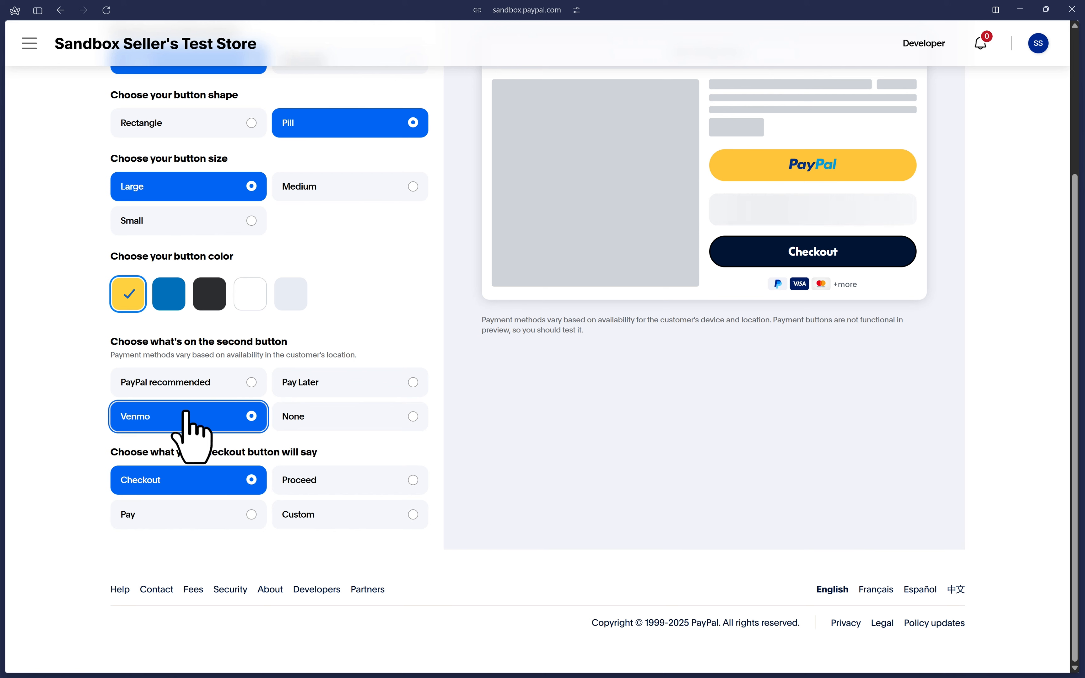
{"action": "left_click", "coordinate": [184, 384]}
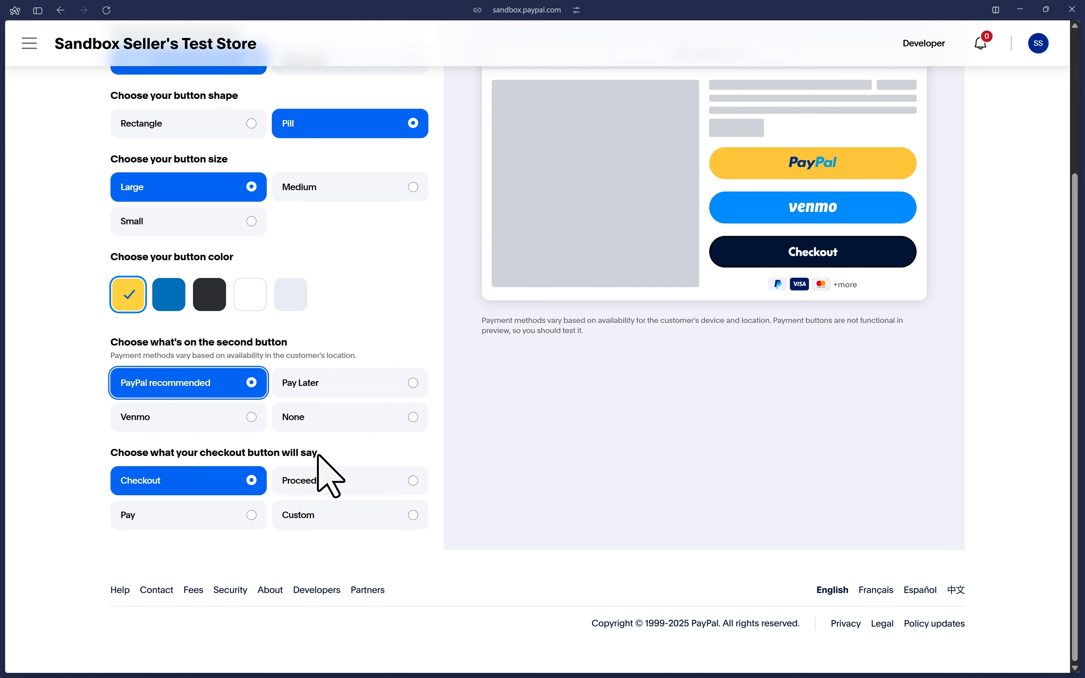
- Set the checkout button text of the stacked buttons to Proceed
{"action": "scroll", "coordinate": [322, 484], "scroll_direction": "up", "scroll_amount": 3}
{"action": "scroll", "coordinate": [322, 485], "scroll_direction": "down", "scroll_amount": 3}
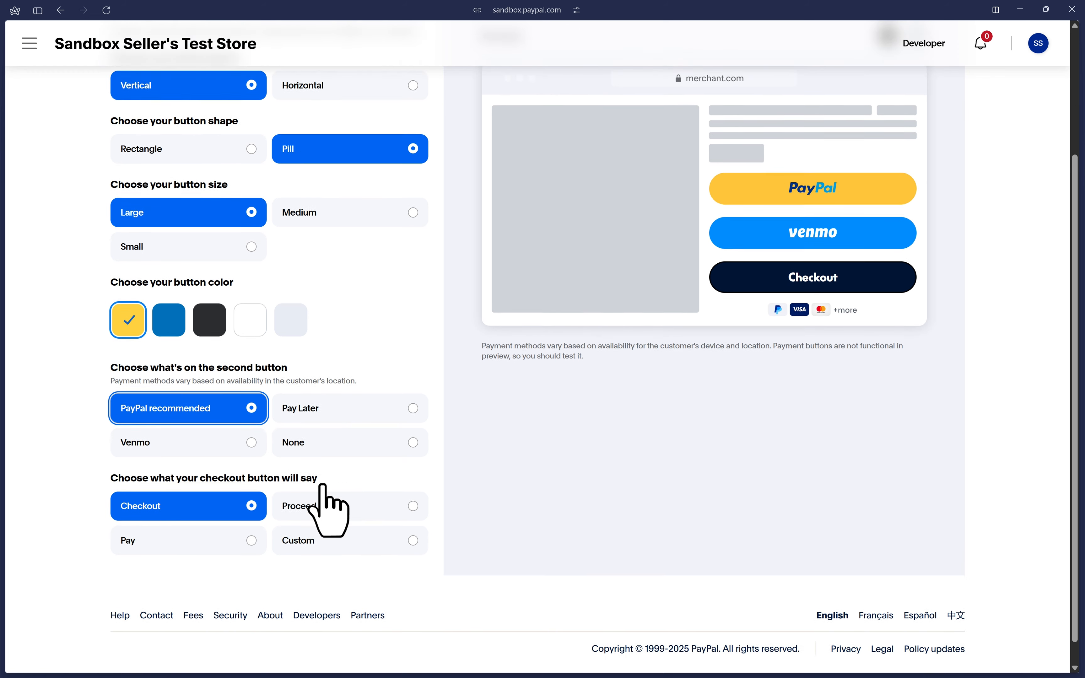
{"action": "left_click", "coordinate": [330, 486]}
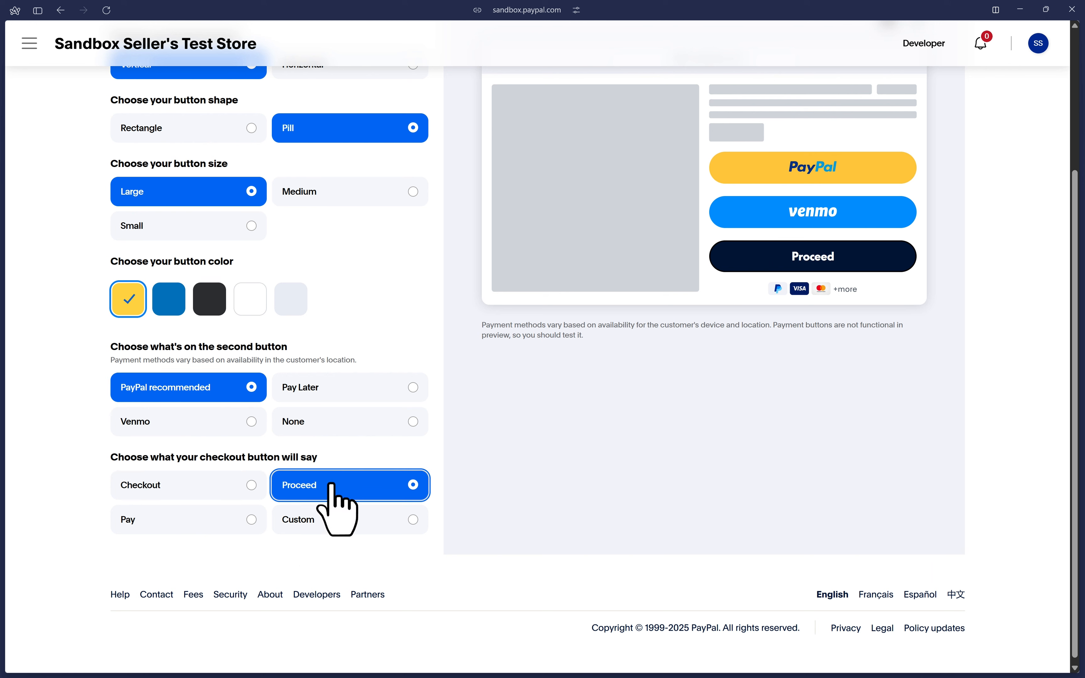
- Give the stacked buttons' checkout button the custom label Get Your Flowers
{"action": "left_click", "coordinate": [230, 522]}
{"action": "left_click", "coordinate": [318, 520]}
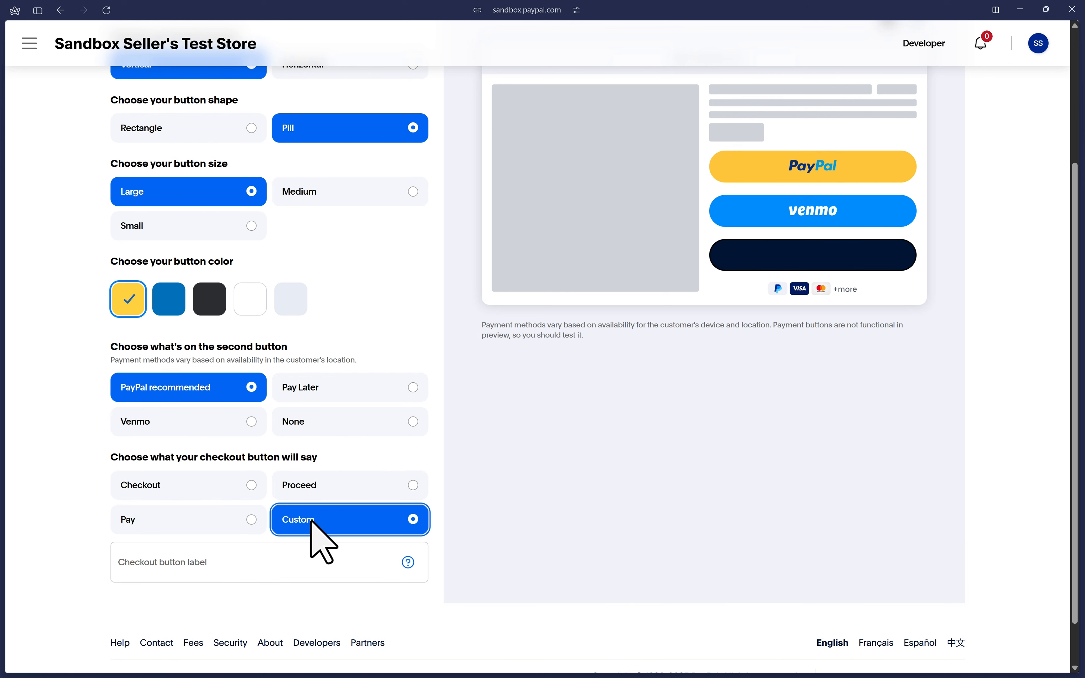
{"action": "left_click", "coordinate": [334, 563]}
{"action": "type", "text": "Get Your"}
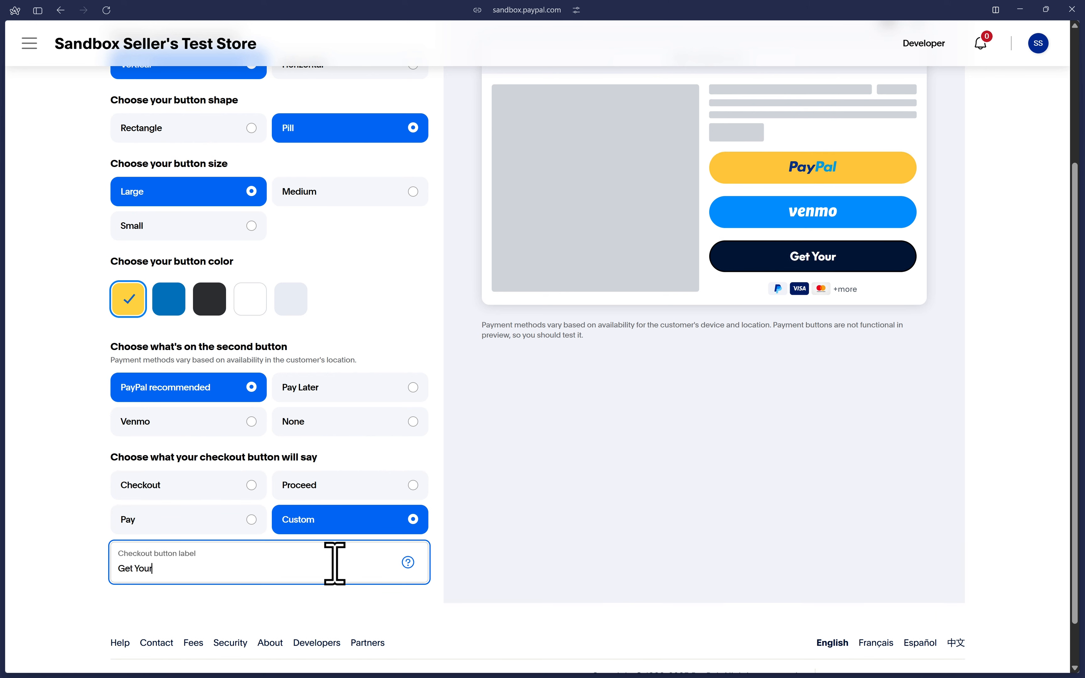
{"action": "type", "text": " Flowers"}
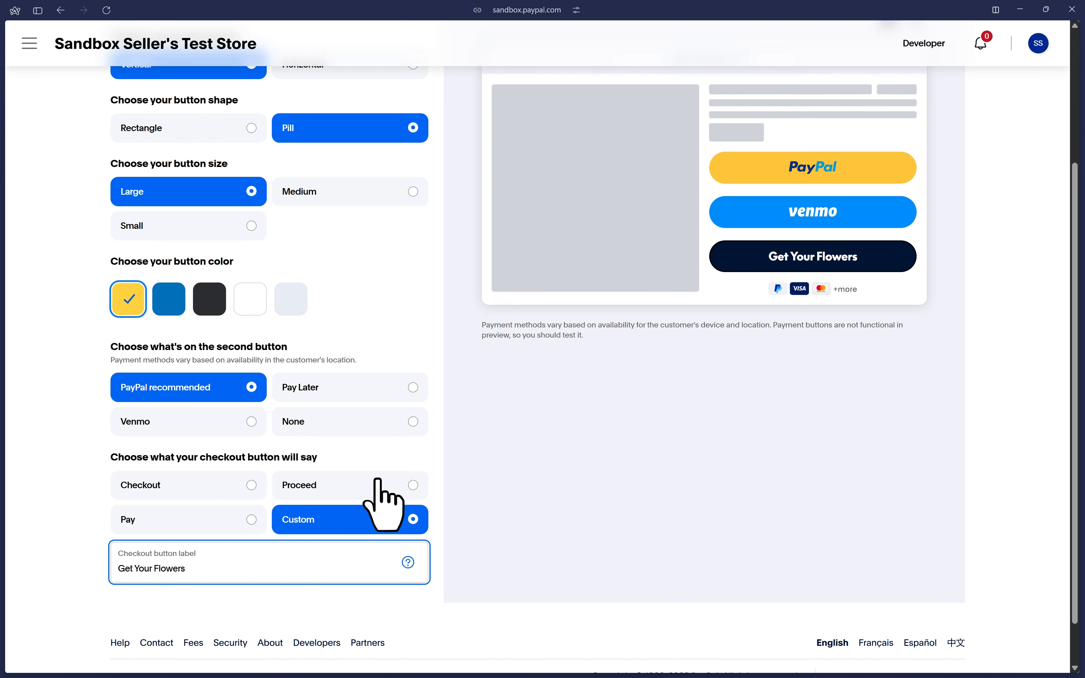
{"action": "left_click", "coordinate": [570, 438]}
- Set the single button's size to Medium
{"action": "scroll", "coordinate": [569, 438], "scroll_direction": "up", "scroll_amount": 2}
{"action": "scroll", "coordinate": [570, 437], "scroll_direction": "up", "scroll_amount": 2}
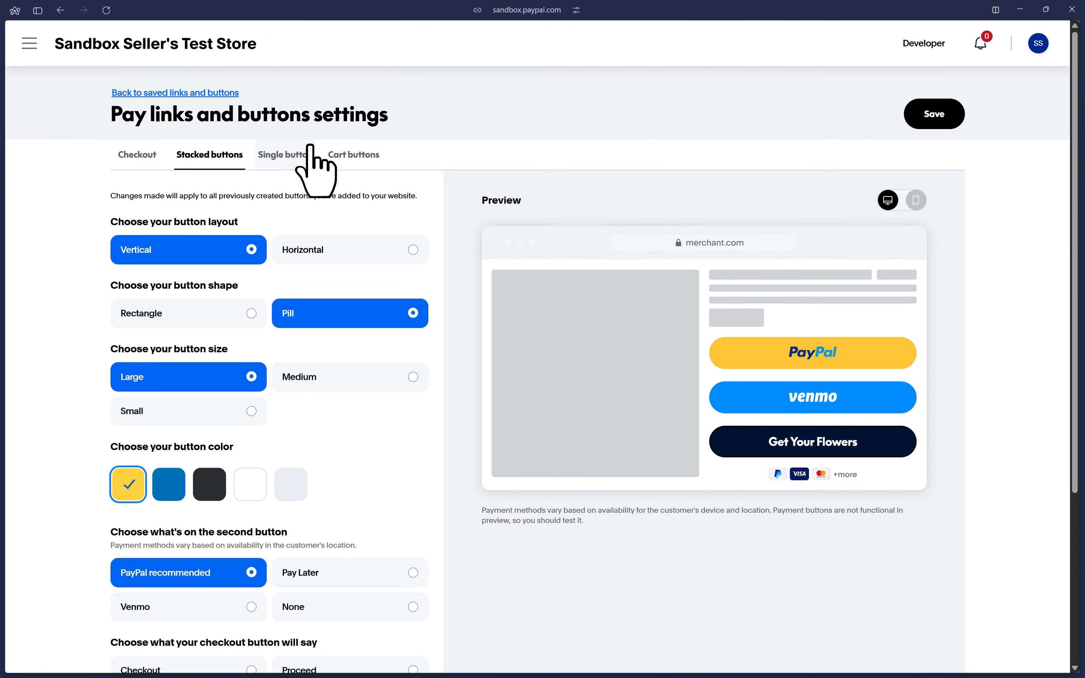
{"action": "left_click", "coordinate": [283, 154]}
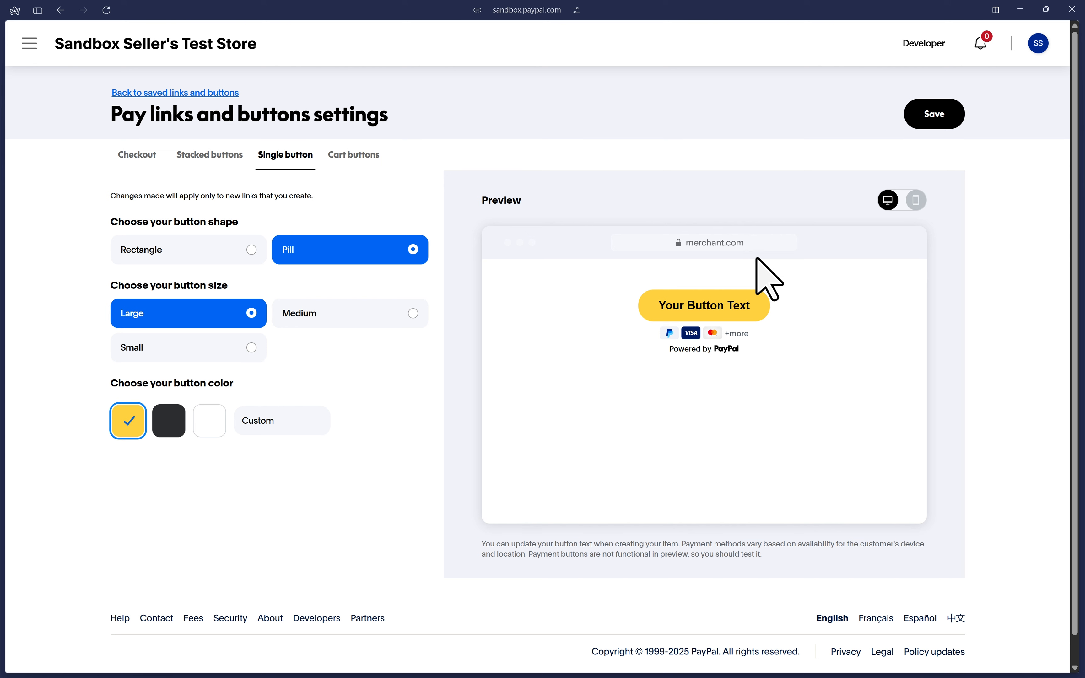
{"action": "left_click", "coordinate": [334, 316]}
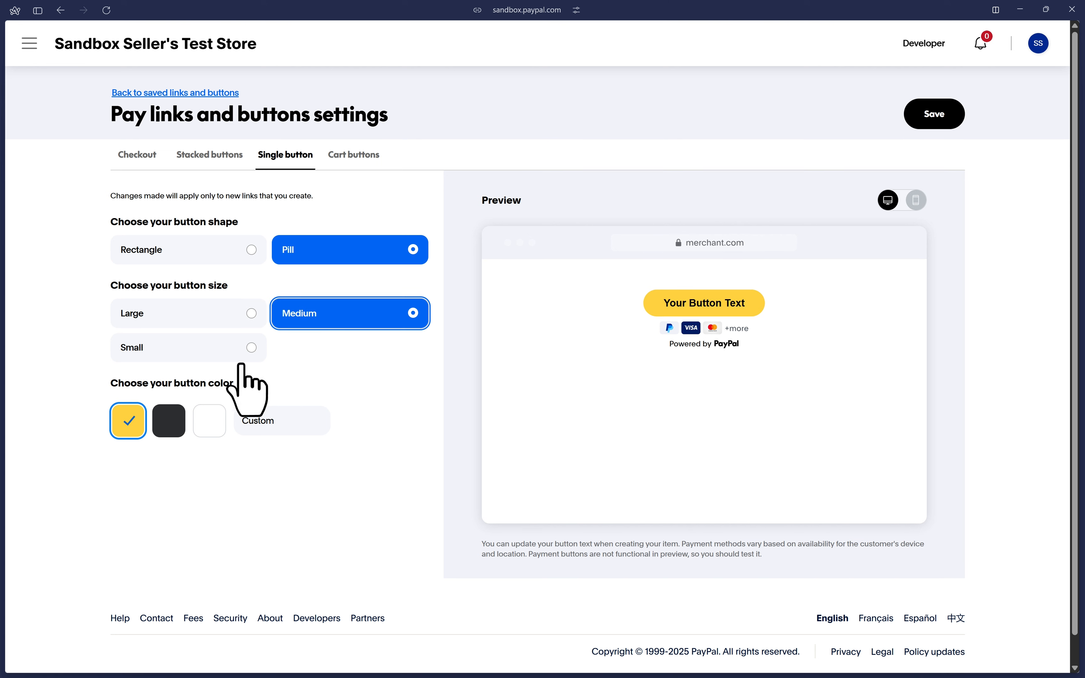
- Try black and white for the single button and give it the custom color #d68f8f
{"action": "left_click", "coordinate": [176, 424]}
{"action": "left_click", "coordinate": [209, 424]}
{"action": "left_click", "coordinate": [259, 422]}
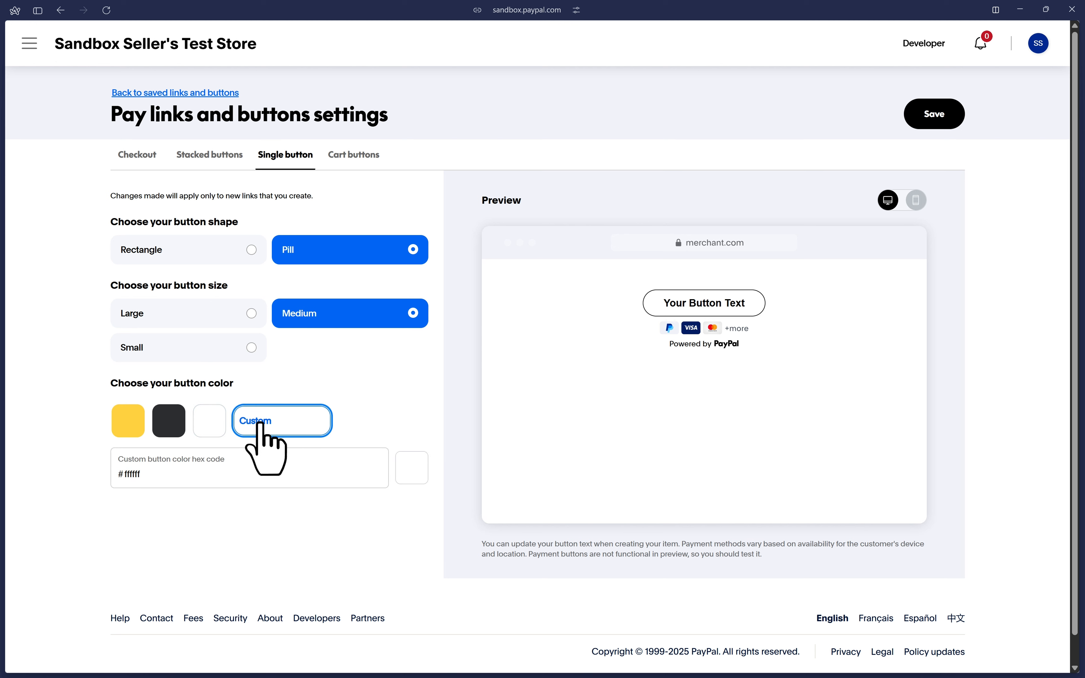
{"action": "left_click", "coordinate": [411, 469]}
{"action": "left_click_drag", "start_coordinate": [477, 496], "coordinate": [445, 499]}
{"action": "left_click", "coordinate": [477, 406]}
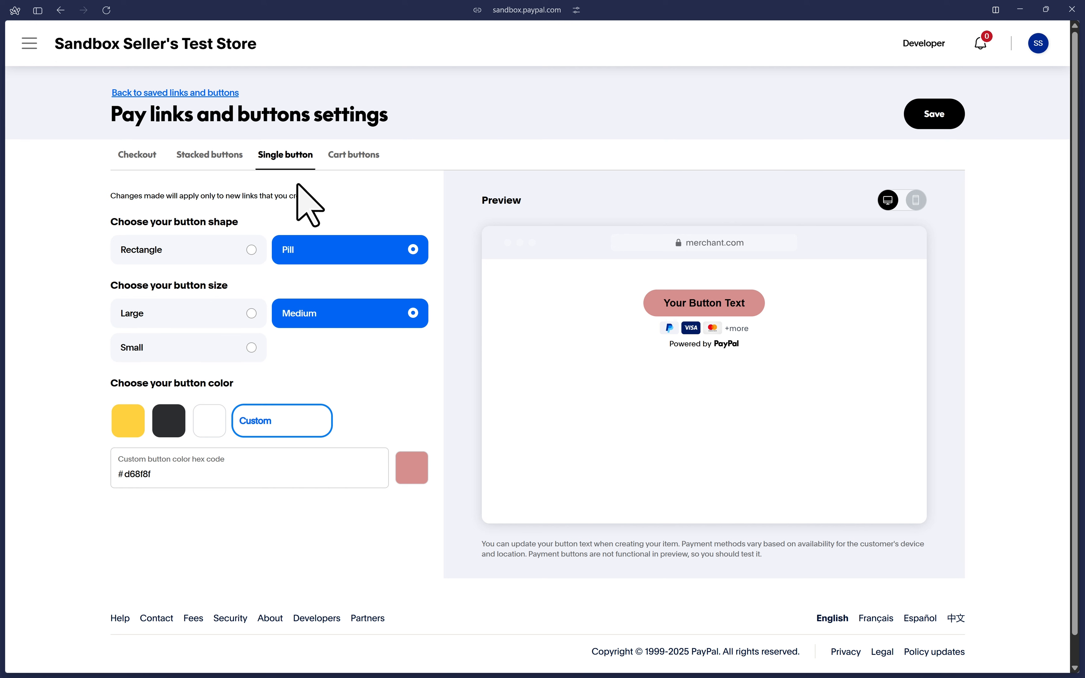
- Revisit the stacked button settings and set the cart buttons to the Large size and the Pill shape
{"action": "left_click", "coordinate": [211, 157]}
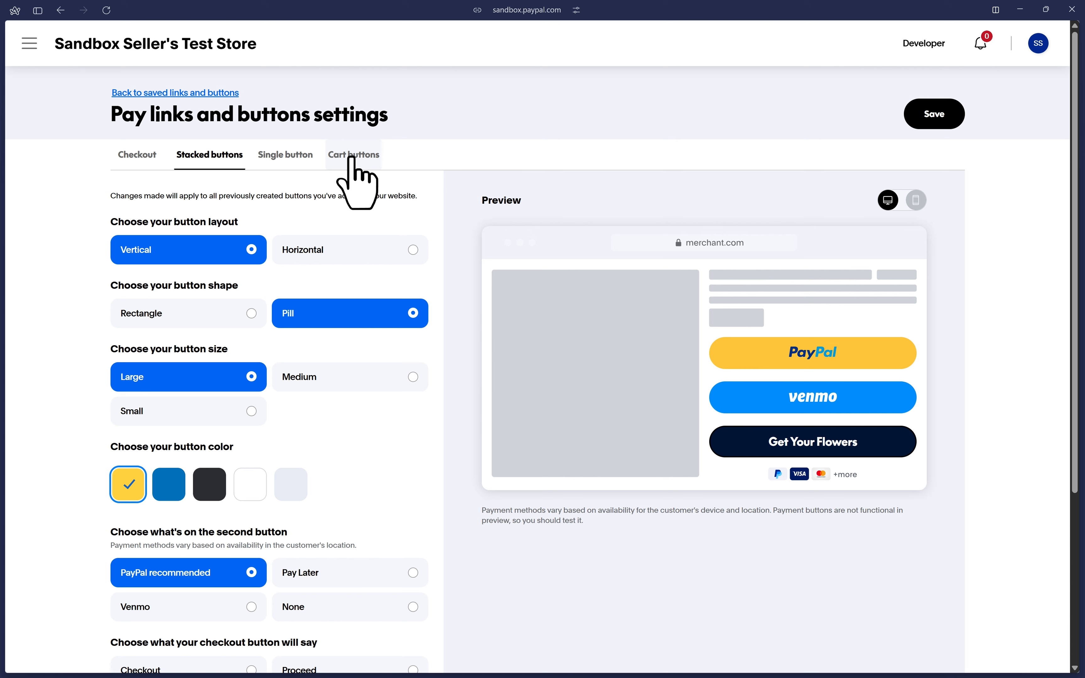
{"action": "left_click", "coordinate": [354, 179]}
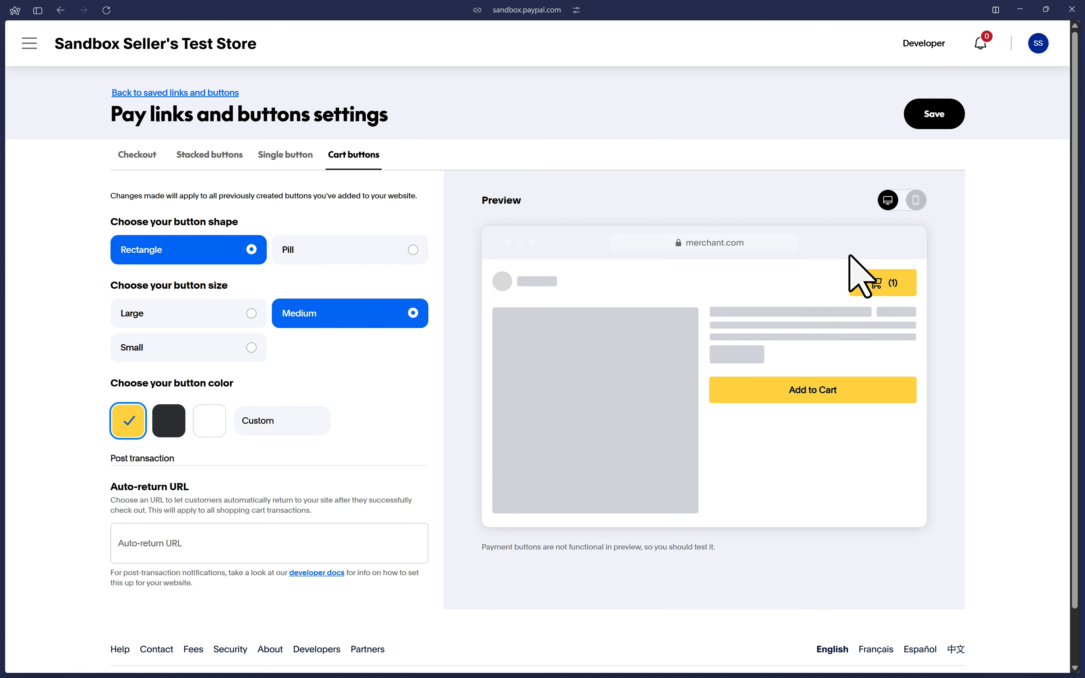
{"action": "left_click", "coordinate": [228, 314]}
{"action": "left_click", "coordinate": [309, 255]}
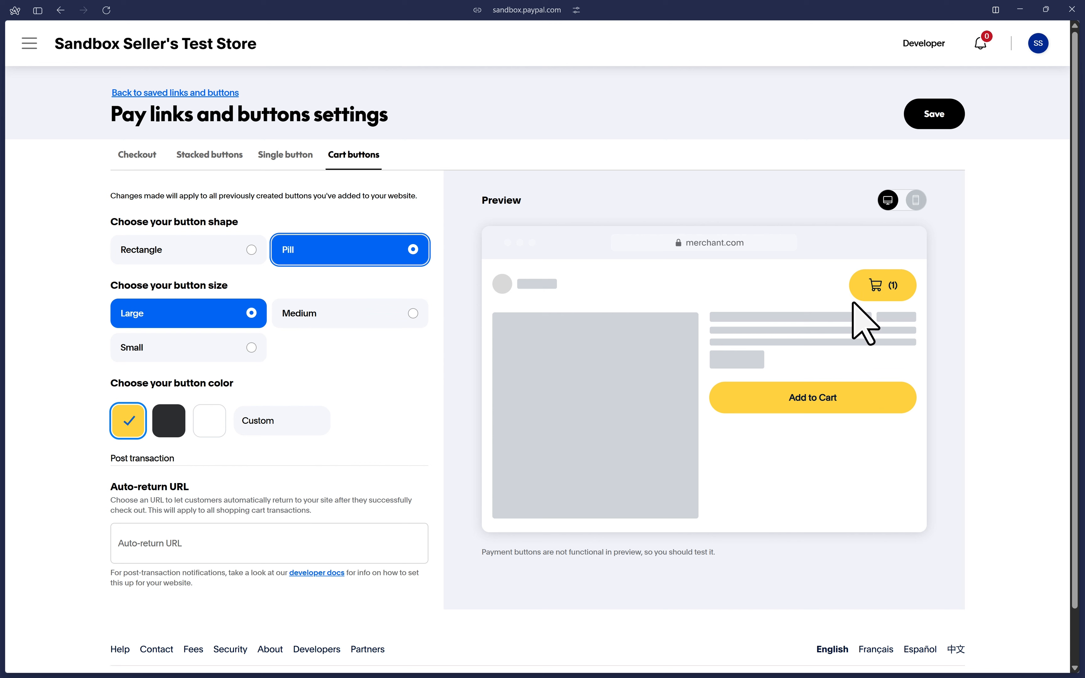
{"action": "left_click", "coordinate": [433, 360]}
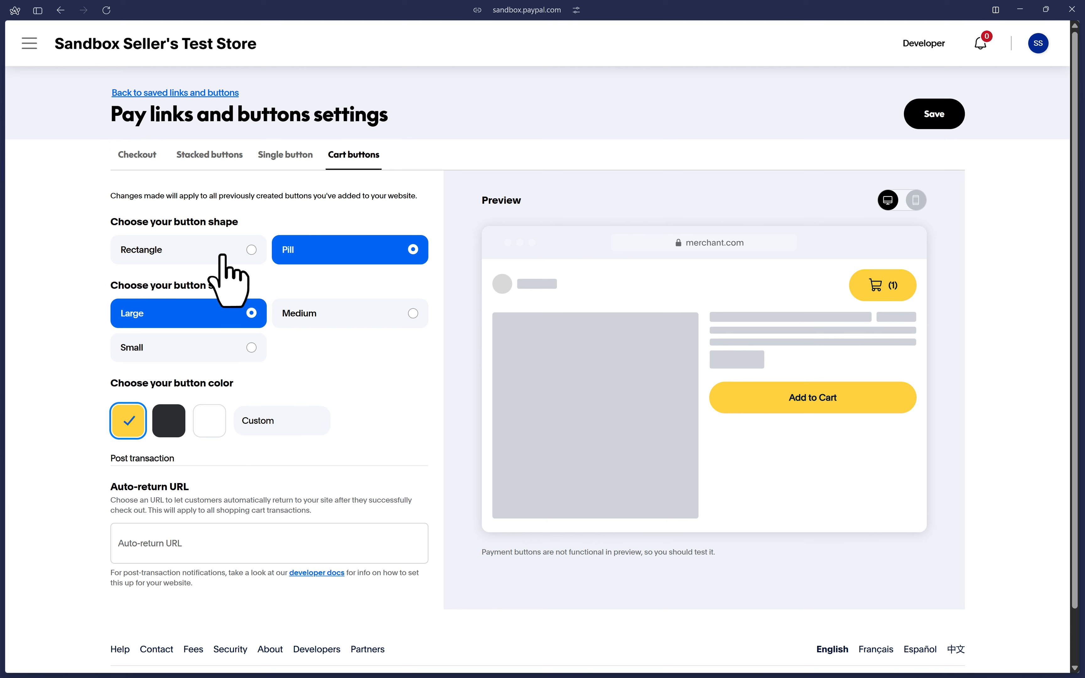
- Try black and white for the cart buttons and give them the custom color #e09f9f
{"action": "left_click", "coordinate": [169, 420]}
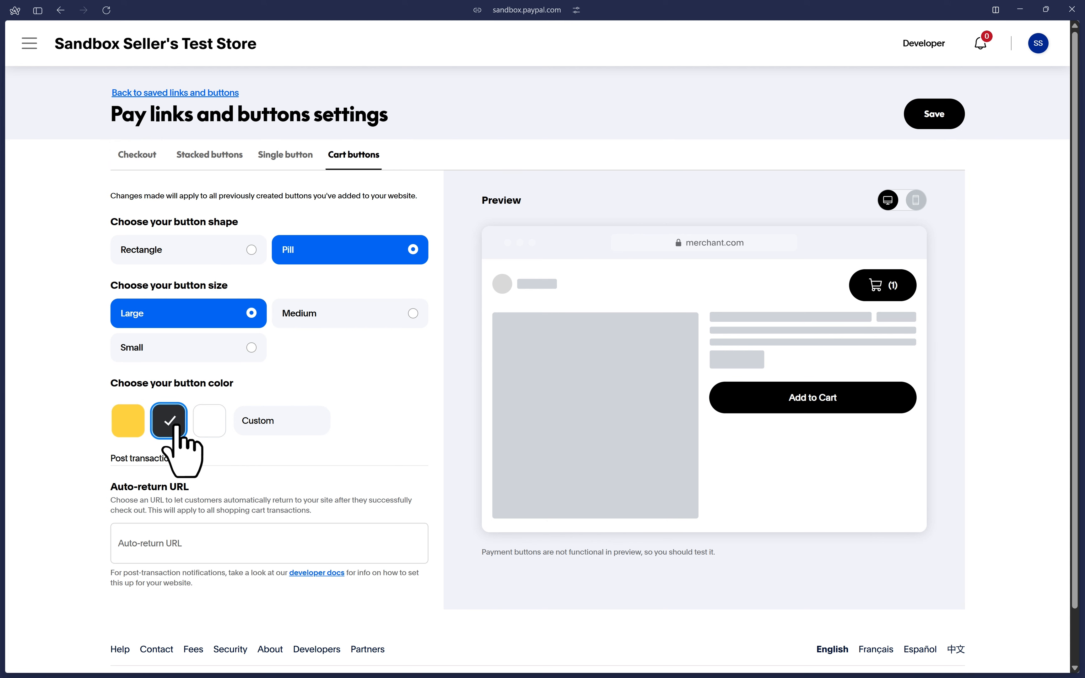
{"action": "left_click", "coordinate": [203, 428]}
{"action": "left_click", "coordinate": [274, 420]}
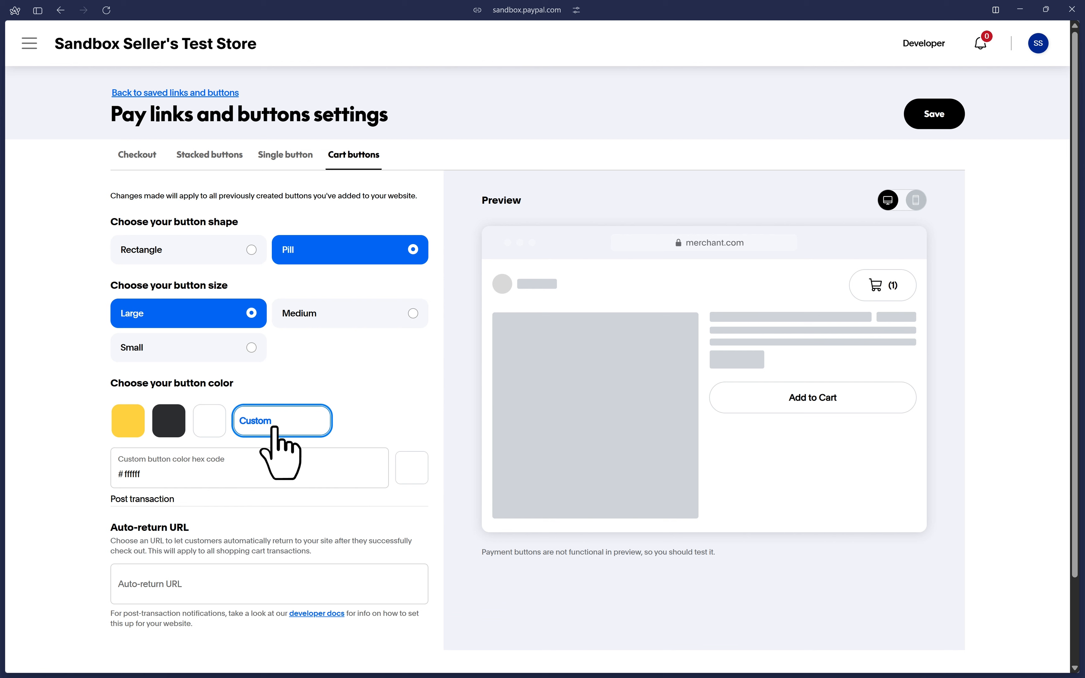
{"action": "left_click", "coordinate": [411, 469]}
{"action": "mouse_move", "coordinate": [424, 486]}
{"action": "left_mouse_down"}
{"action": "mouse_move", "coordinate": [474, 500]}
{"action": "mouse_move", "coordinate": [440, 497]}
{"action": "left_mouse_up"}
{"action": "left_click", "coordinate": [430, 423]}
- Set the auto-return URL for shopping cart transactions to mywebsite.com/success
{"action": "scroll", "coordinate": [429, 420], "scroll_direction": "down", "scroll_amount": 2}
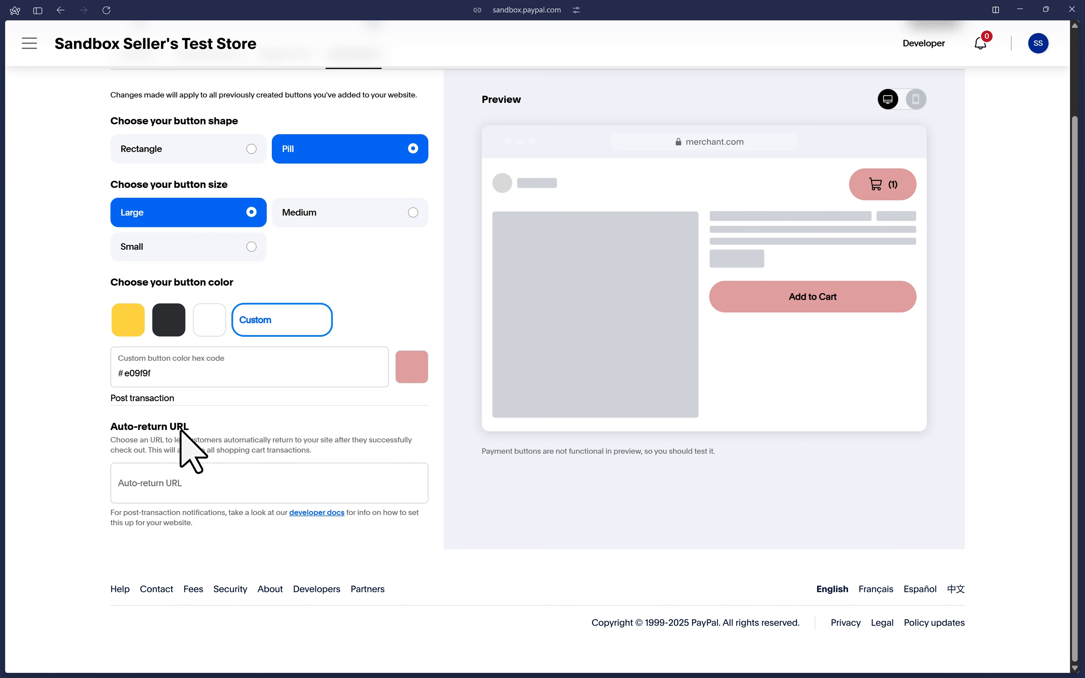
{"action": "left_click_drag", "start_coordinate": [110, 427], "coordinate": [178, 427]}
{"action": "left_click", "coordinate": [195, 433]}
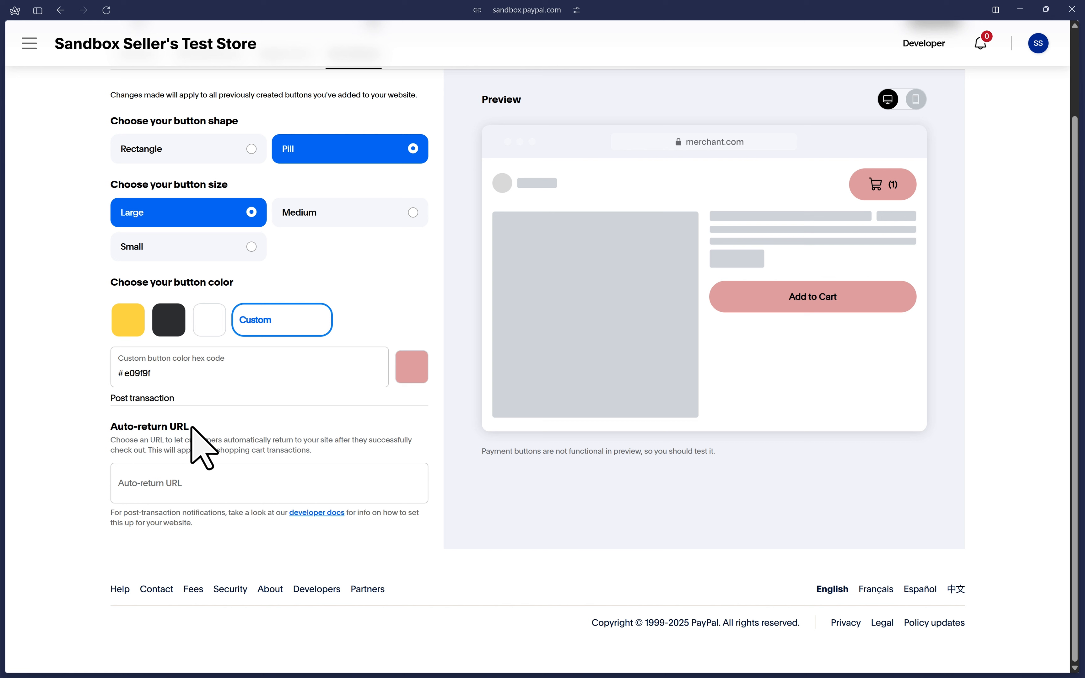
{"action": "left_click", "coordinate": [192, 486]}
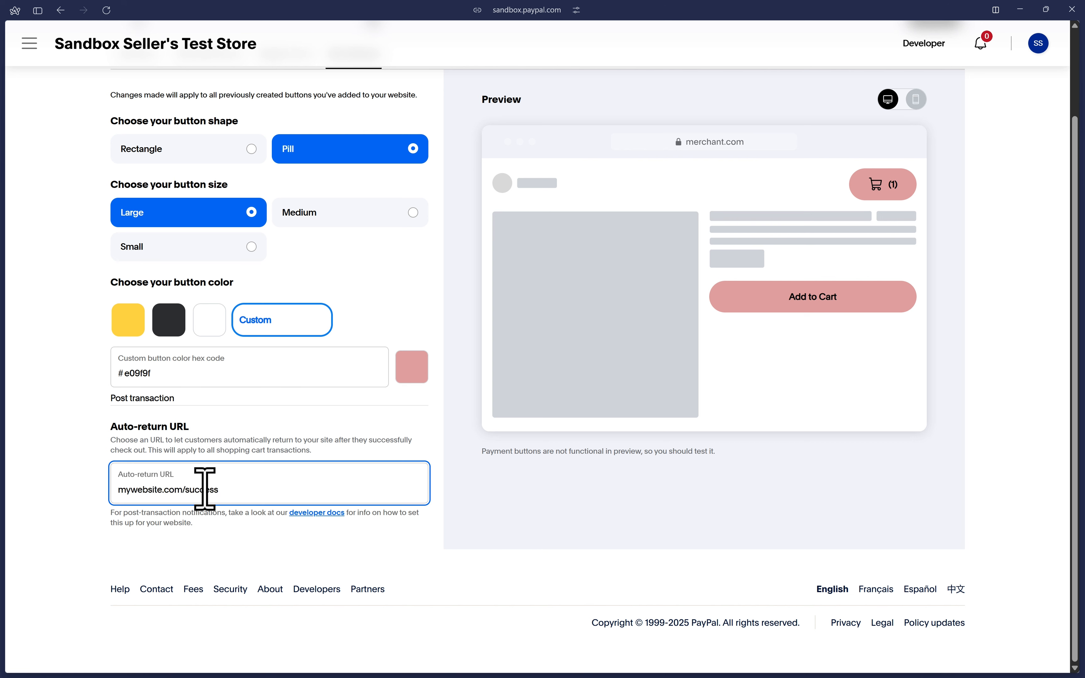
{"action": "left_click", "coordinate": [457, 519]}
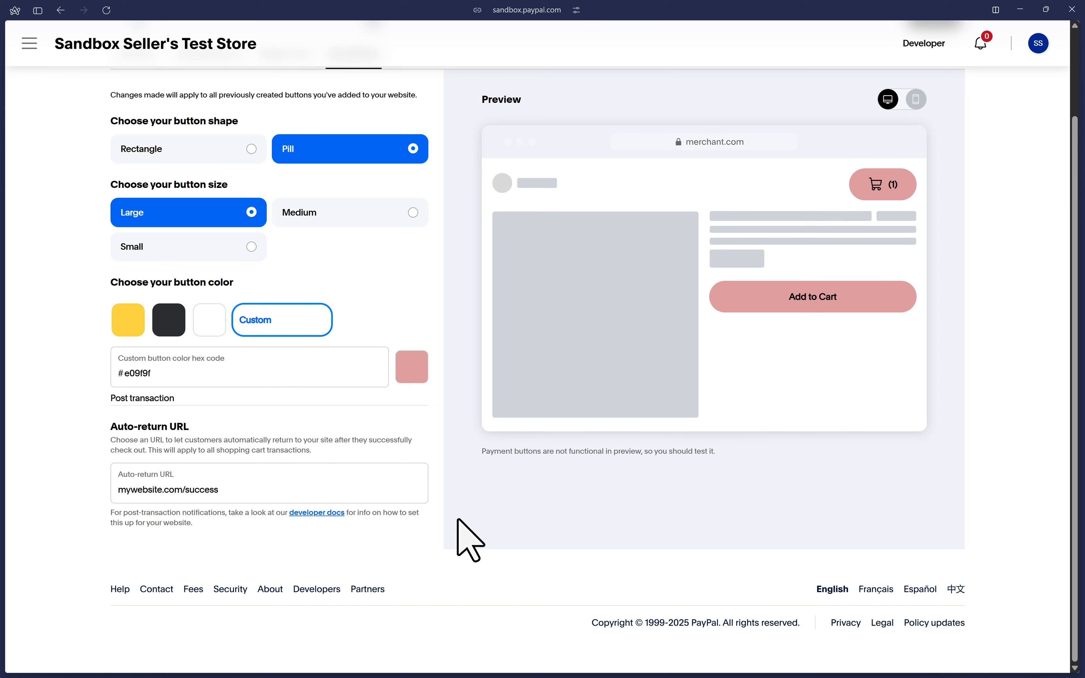
- Save the pay links and buttons settings and confirm updating all previously created links and buttons
{"action": "scroll", "coordinate": [458, 519], "scroll_direction": "up", "scroll_amount": 2}
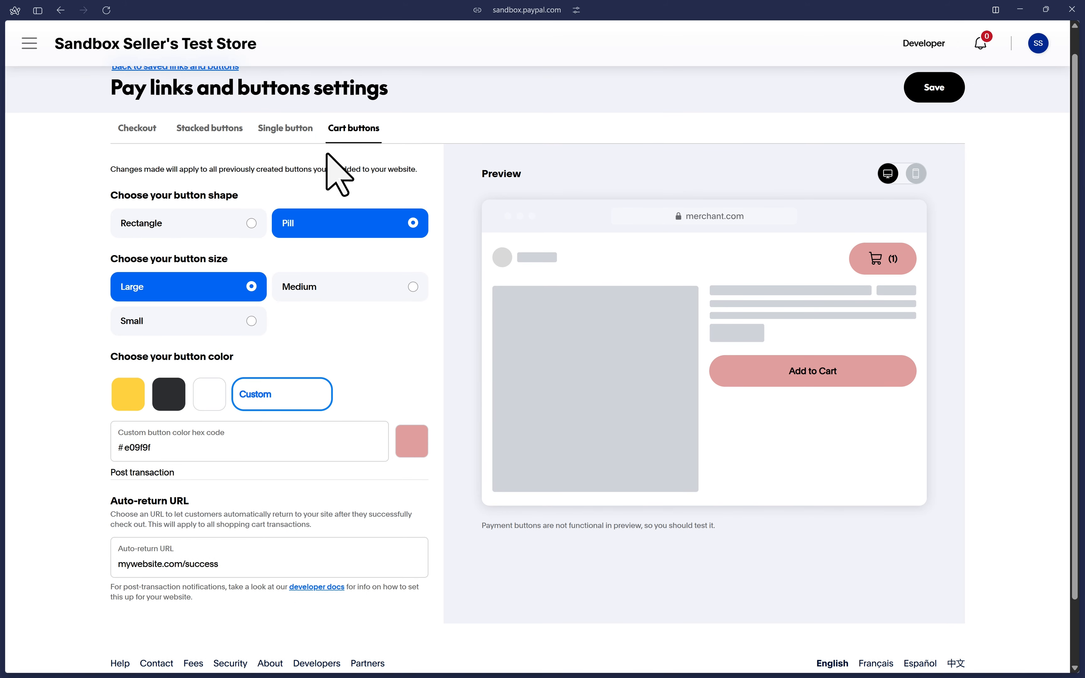
{"action": "scroll", "coordinate": [326, 154], "scroll_direction": "up", "scroll_amount": 1}
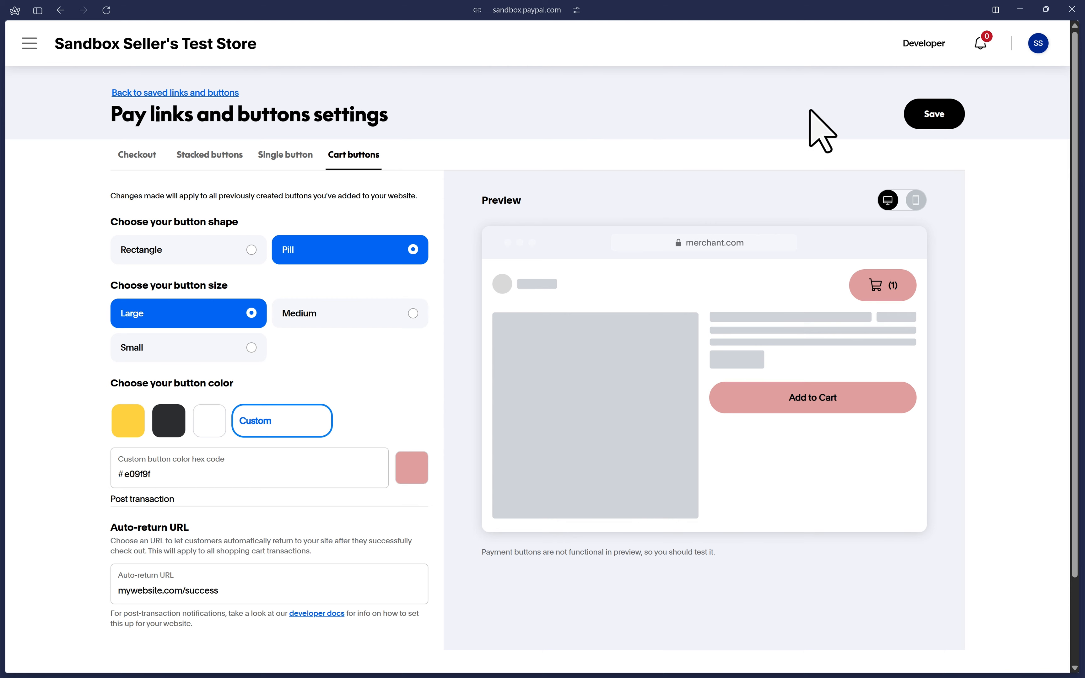
{"action": "left_click", "coordinate": [935, 117]}
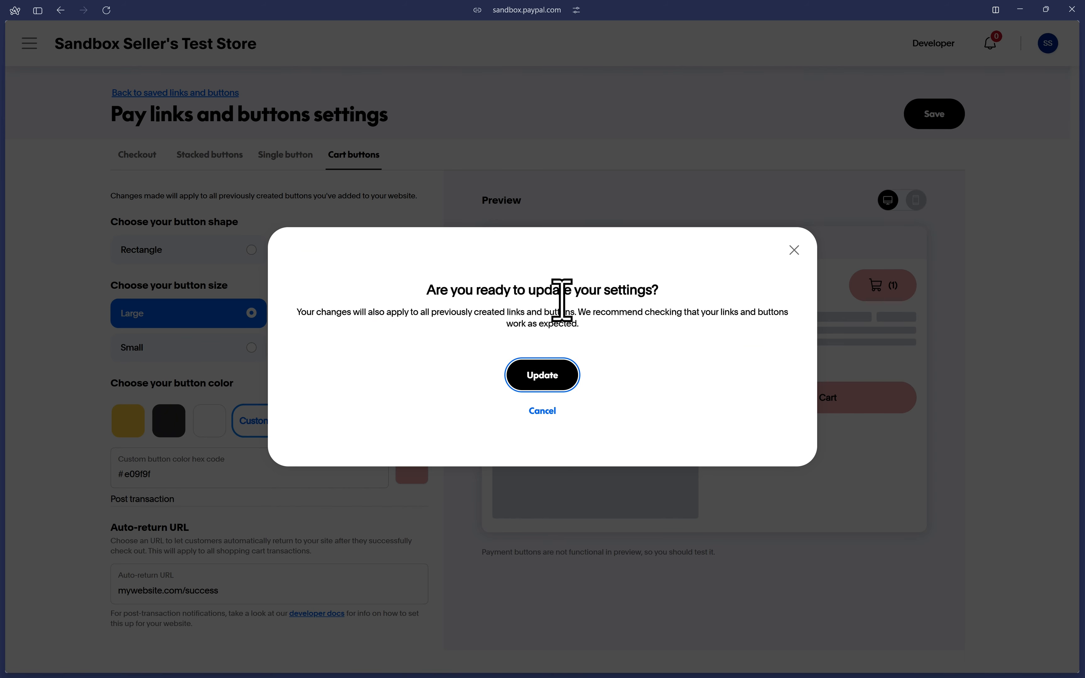
{"action": "left_click", "coordinate": [546, 376]}
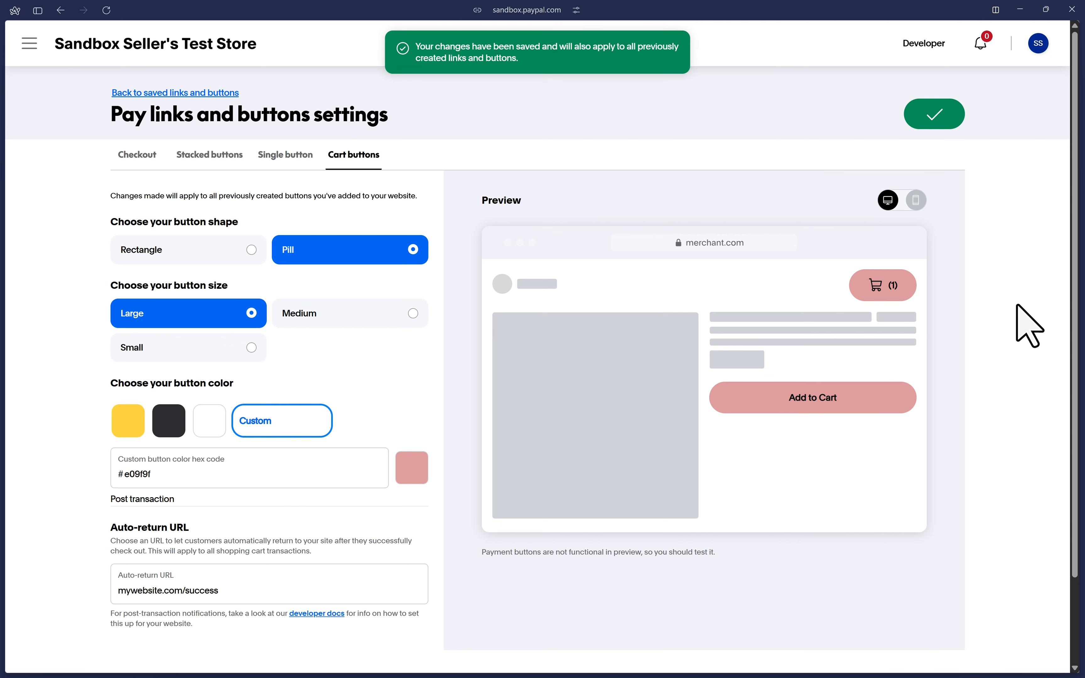